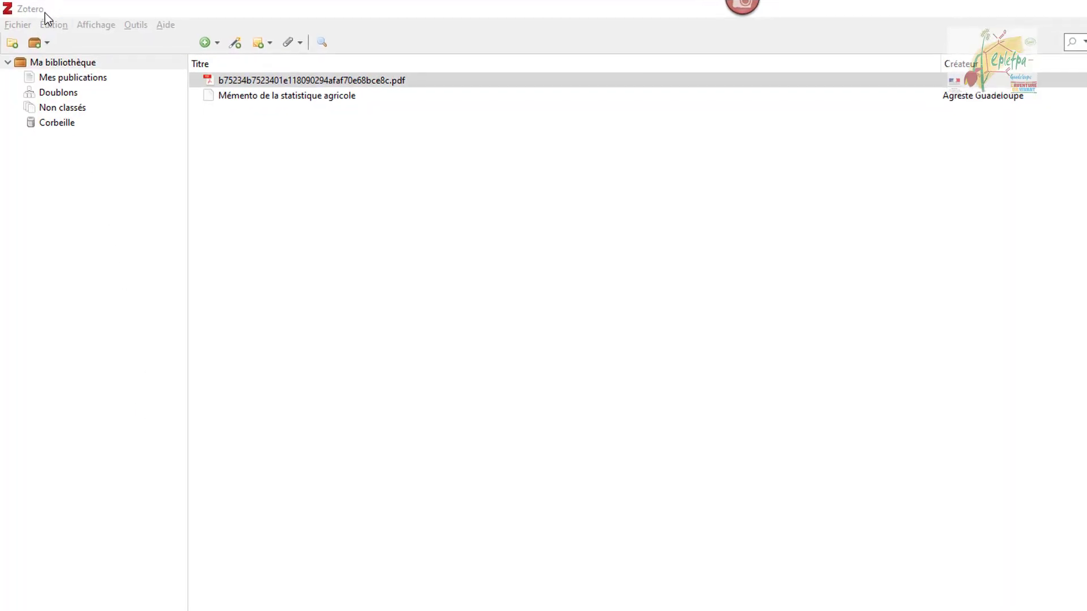
# Open the synchronisation preferences and follow the link to create a Zotero account
pyautogui.click(47, 27)
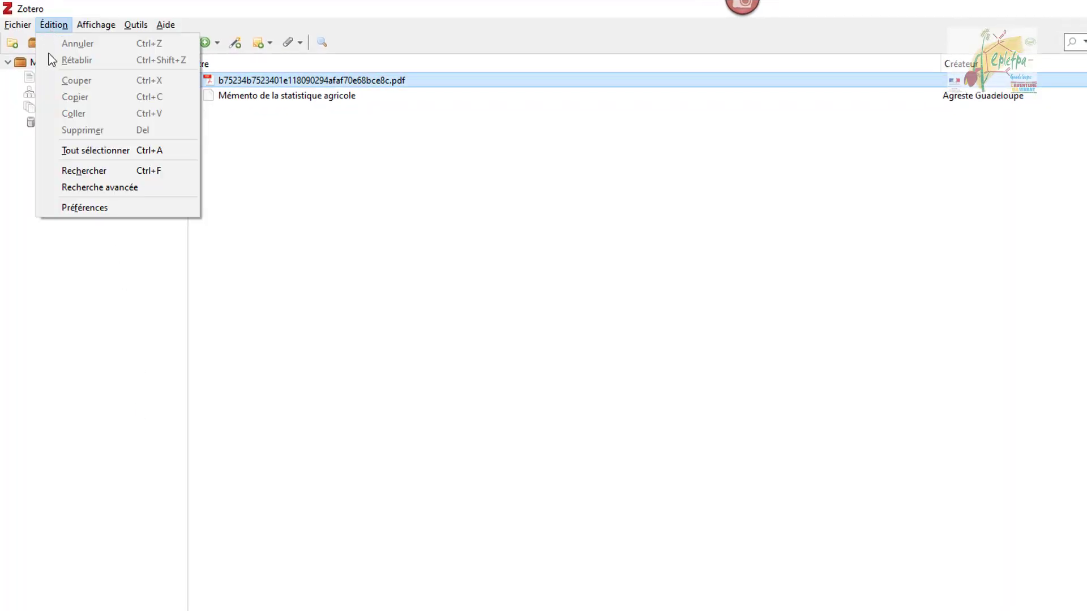
pyautogui.click(73, 208)
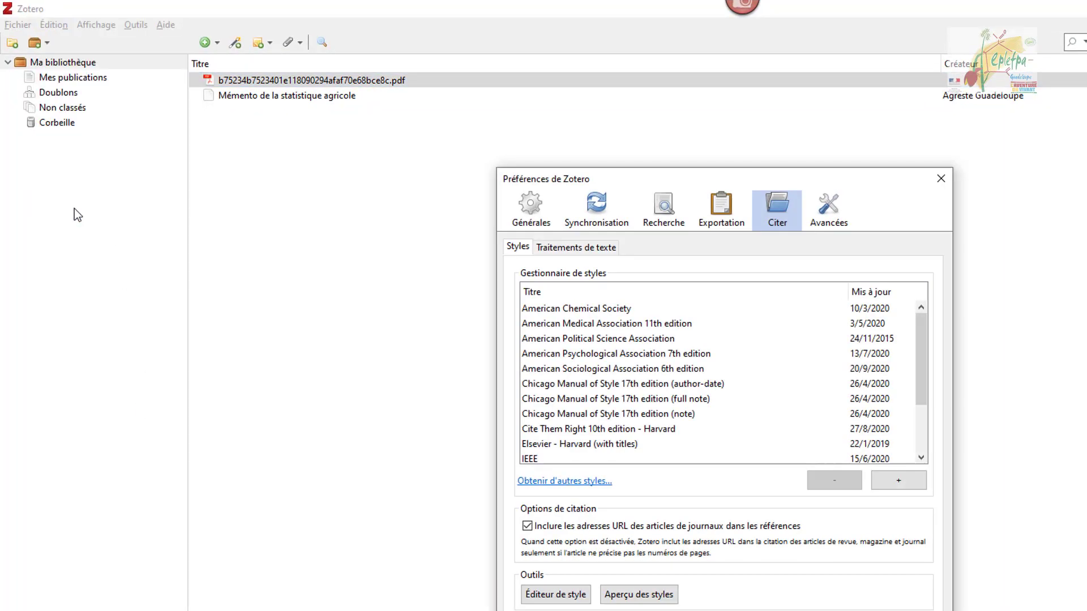
pyautogui.click(577, 222)
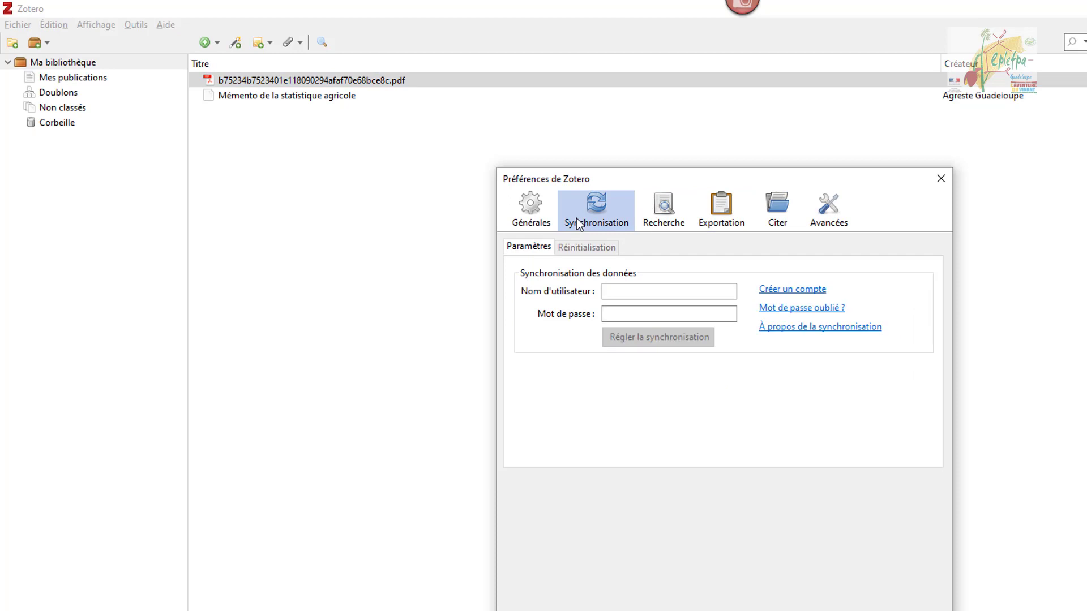
pyautogui.click(802, 290)
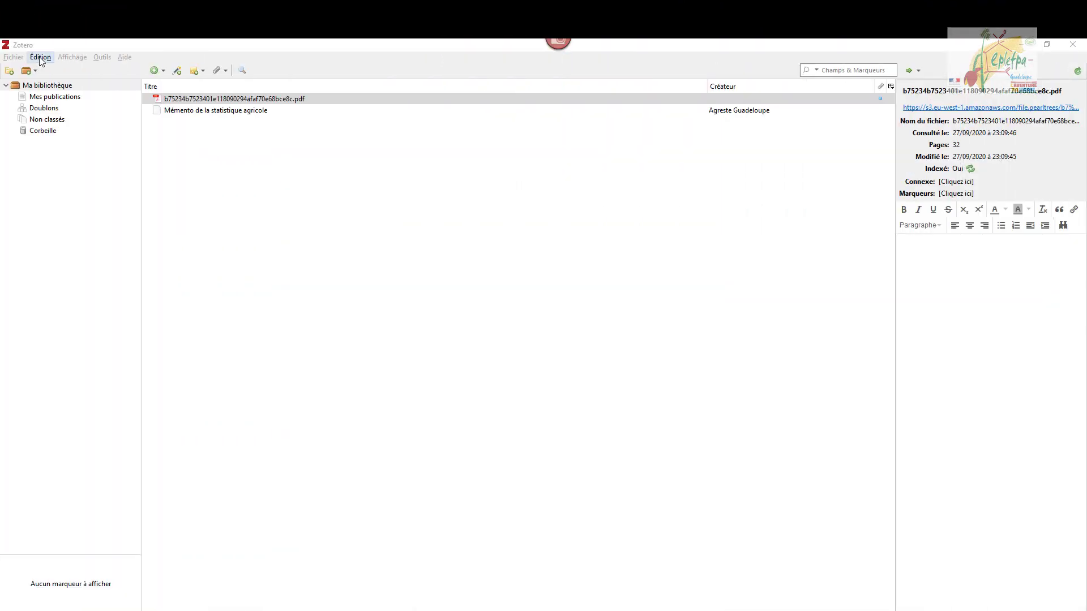
# Reopen the preferences and display the citation (Citer) settings
pyautogui.click(41, 59)
pyautogui.click(84, 191)
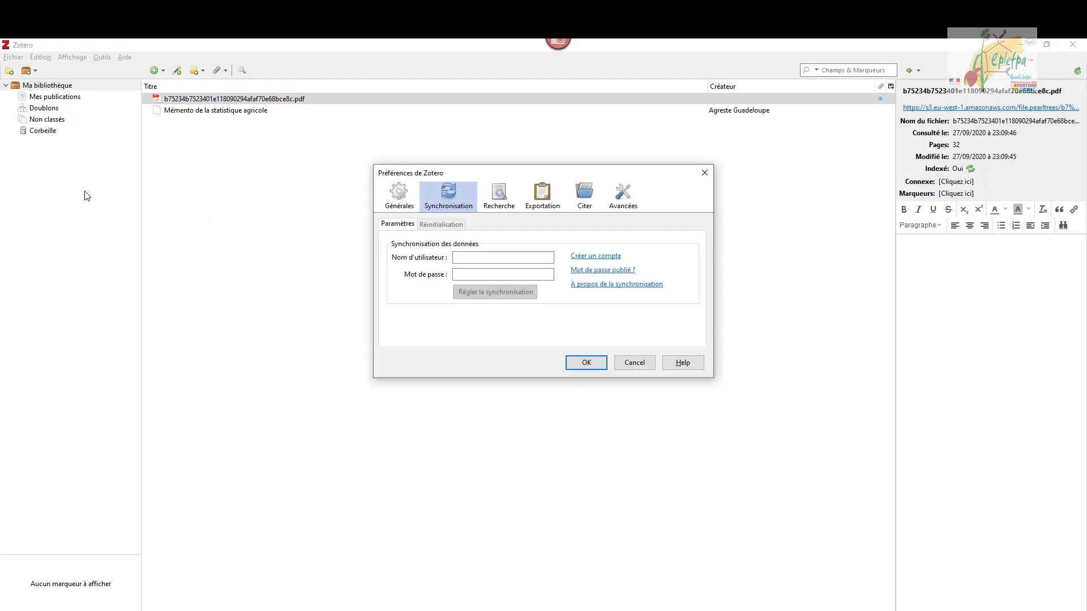
pyautogui.click(588, 193)
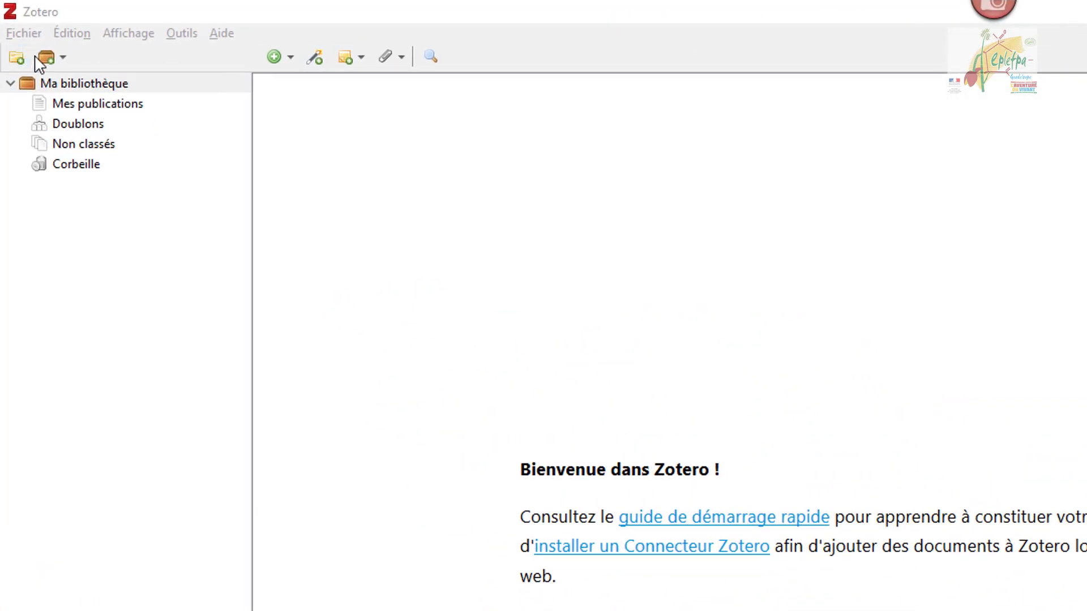
# Create a new collection named "emballage alimentaire" in Ma bibliothèque
pyautogui.rightClick(51, 88)
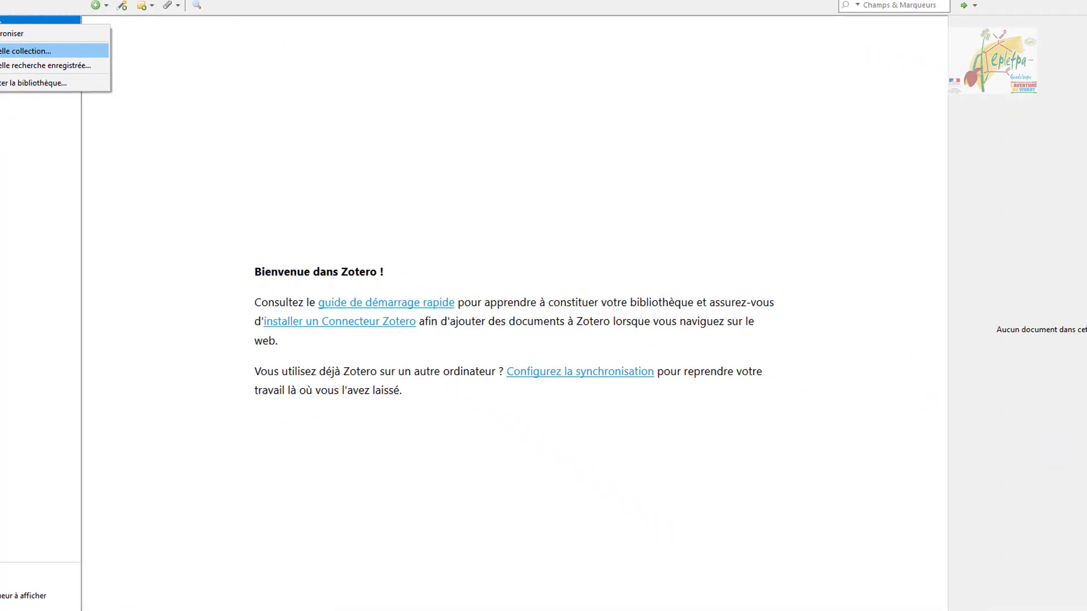
pyautogui.click(23, 70)
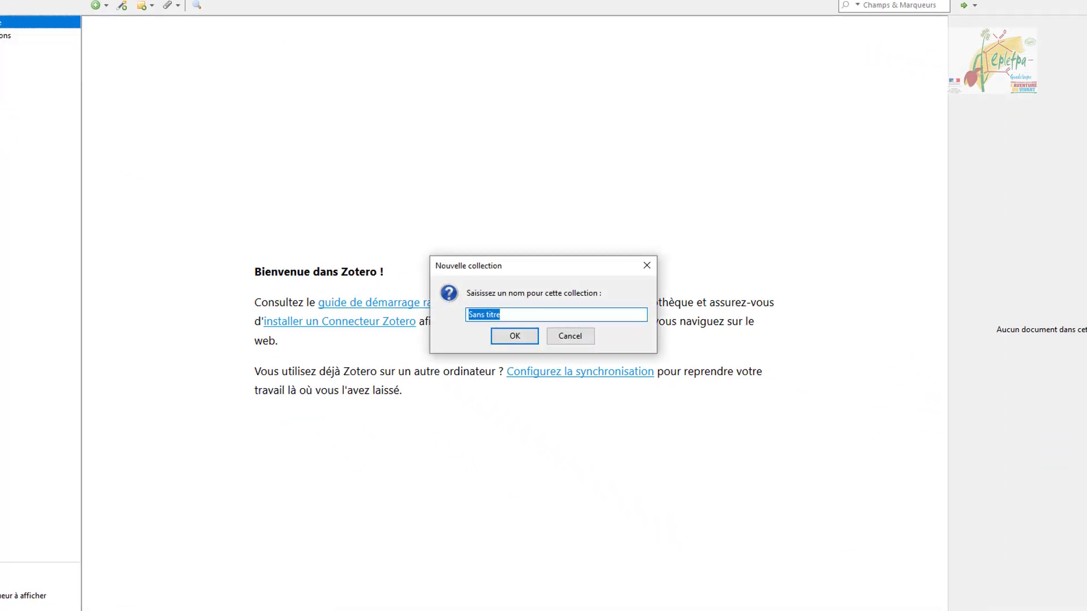
pyautogui.write('emballage alimentaire')
pyautogui.click(515, 335)
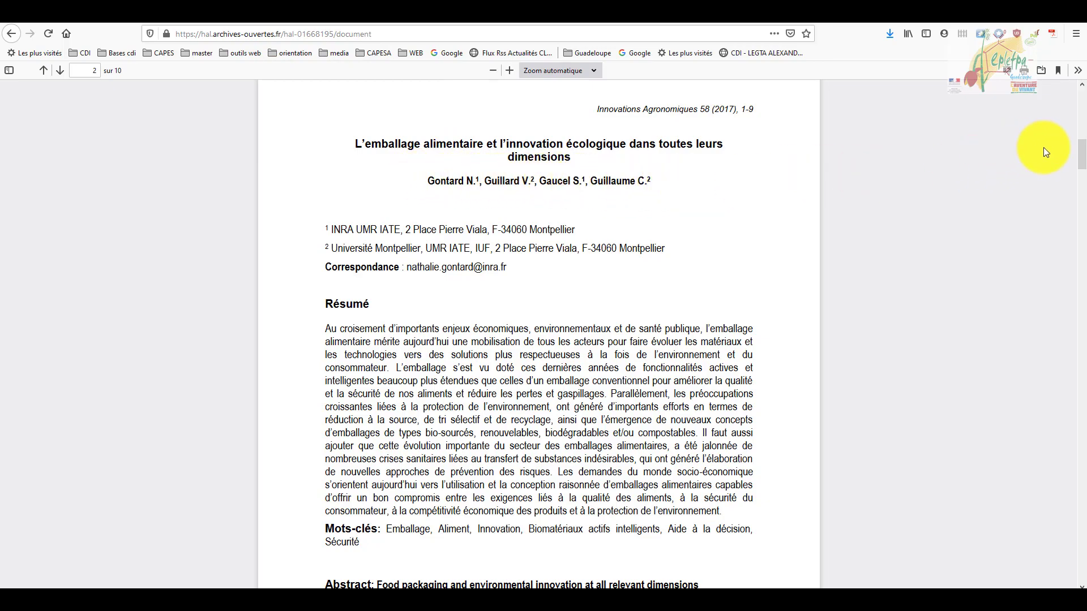
# Consult the PDF article through to its references and add a new Article de revue entry to the emballage alimentaire collection
pyautogui.moveTo(1080, 152); pyautogui.dragTo(1082, 526)
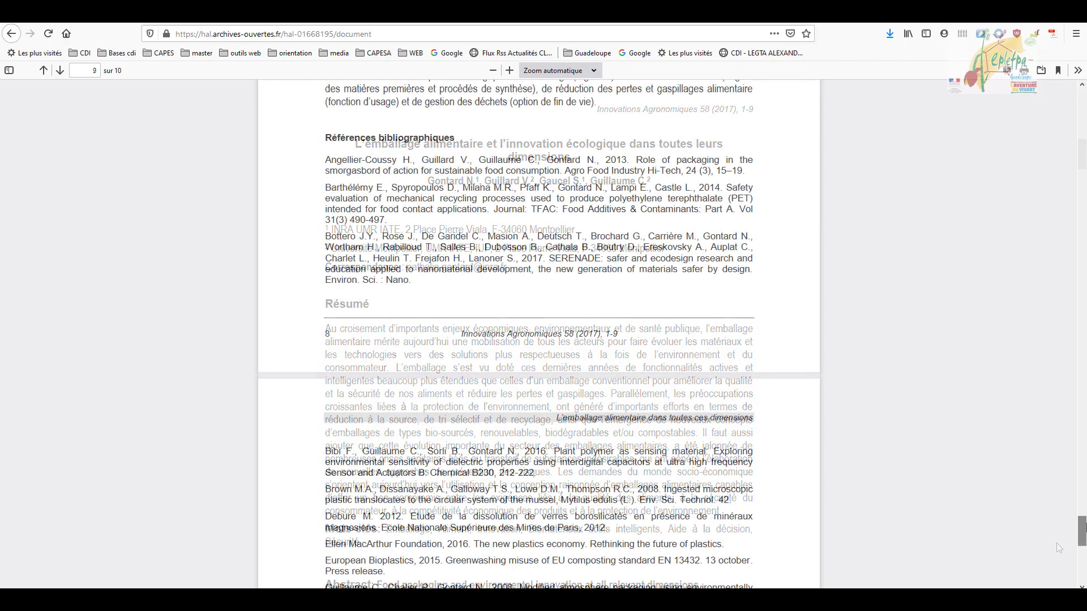
pyautogui.scroll(-8, 583, 252)
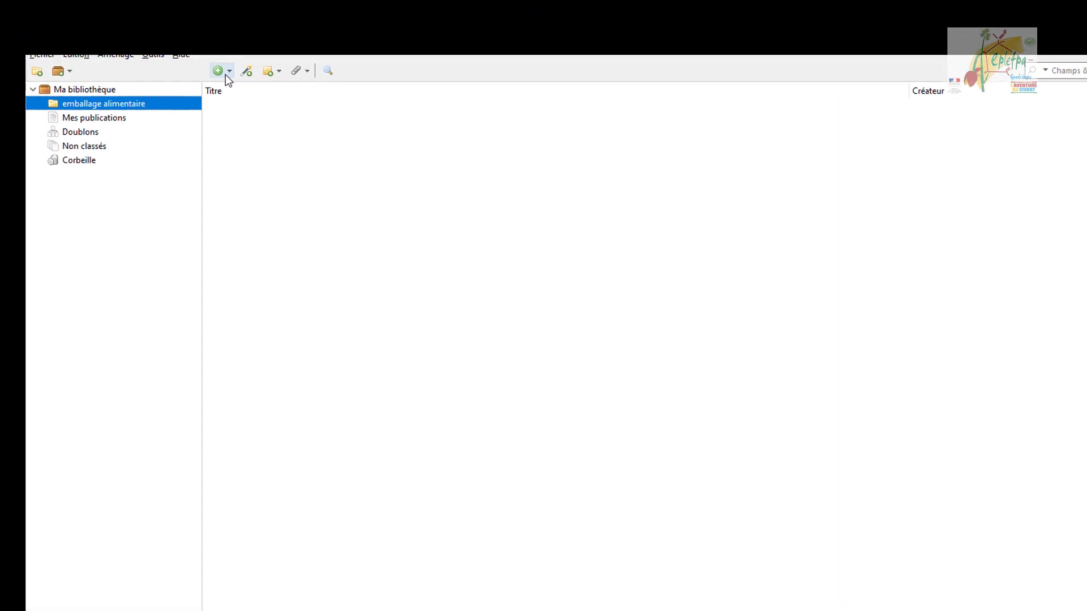
pyautogui.click(226, 74)
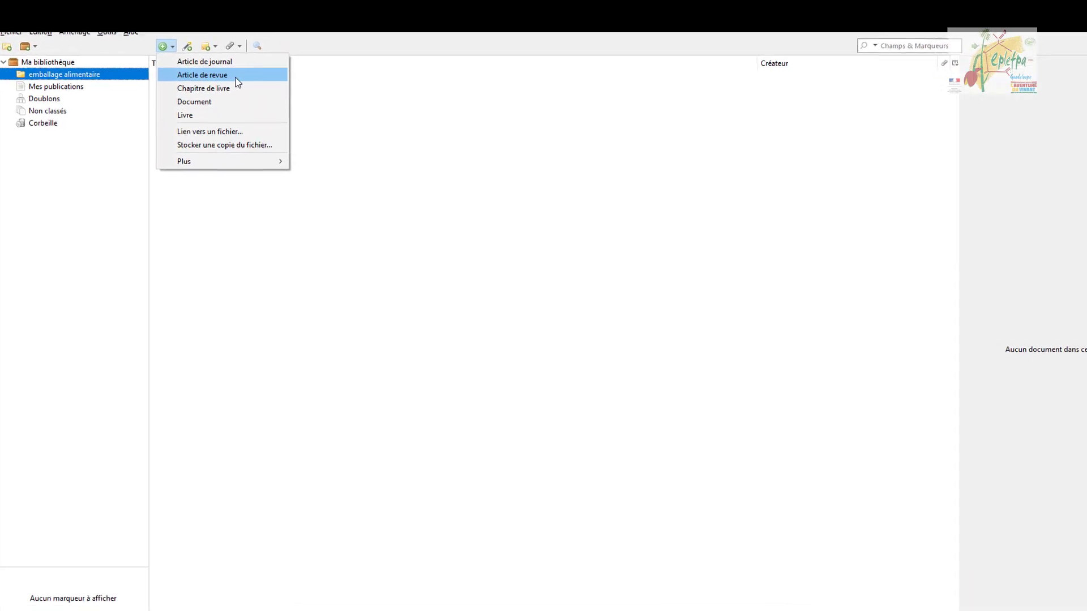
pyautogui.click(236, 79)
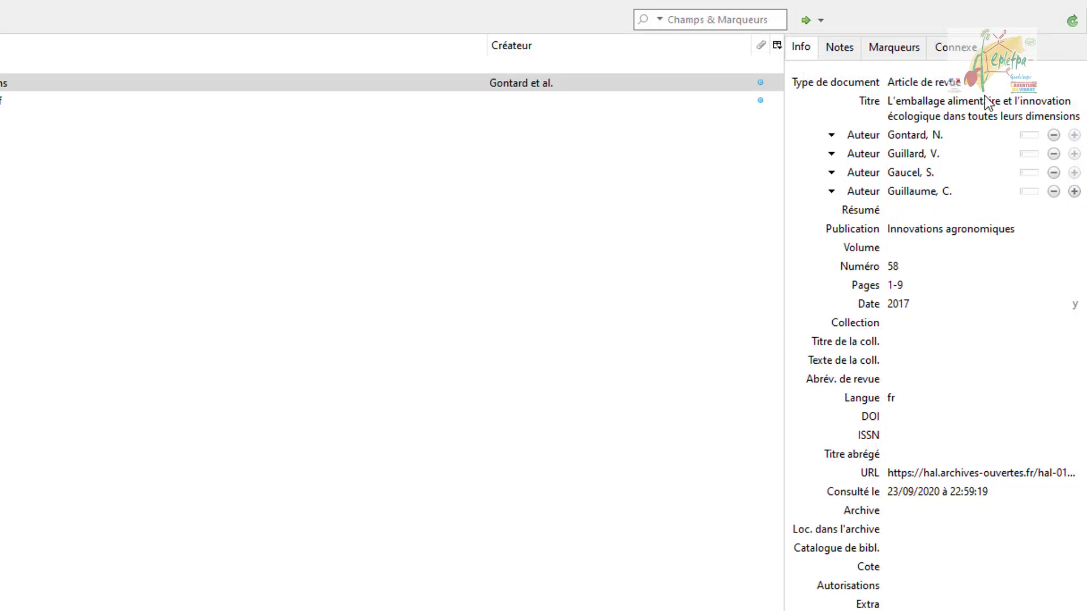
# Check the article's title field, add a blank extra author row and remove it again
pyautogui.click(972, 111)
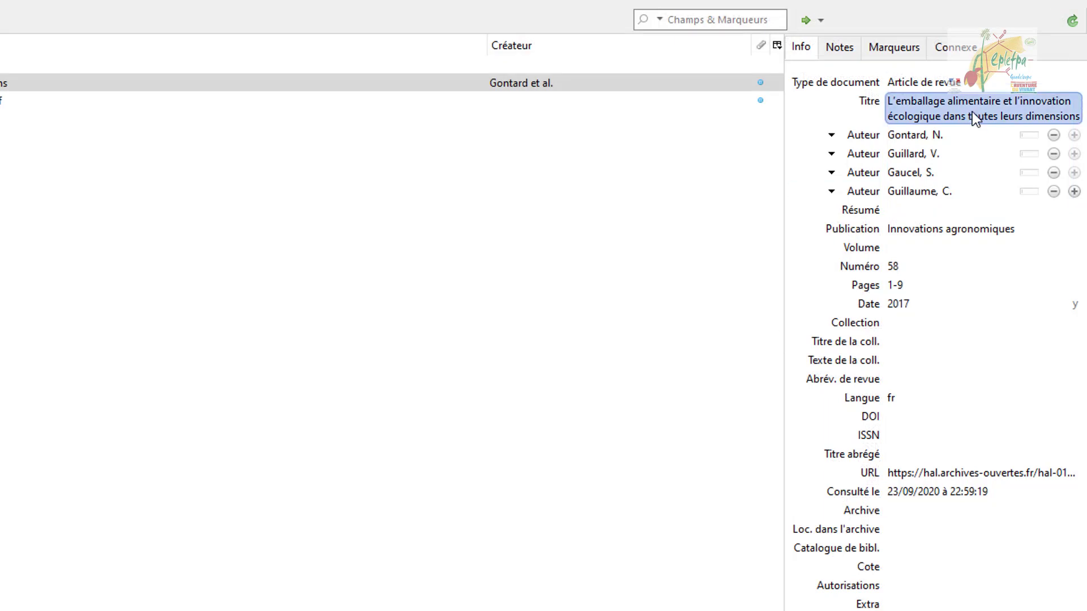
pyautogui.press('Return')
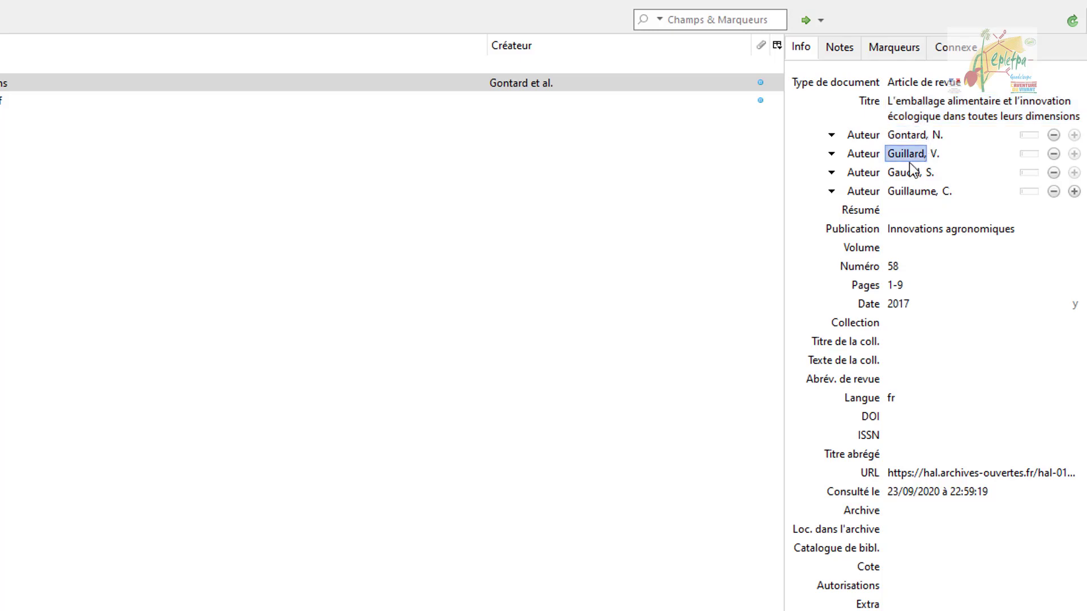
pyautogui.click(1074, 192)
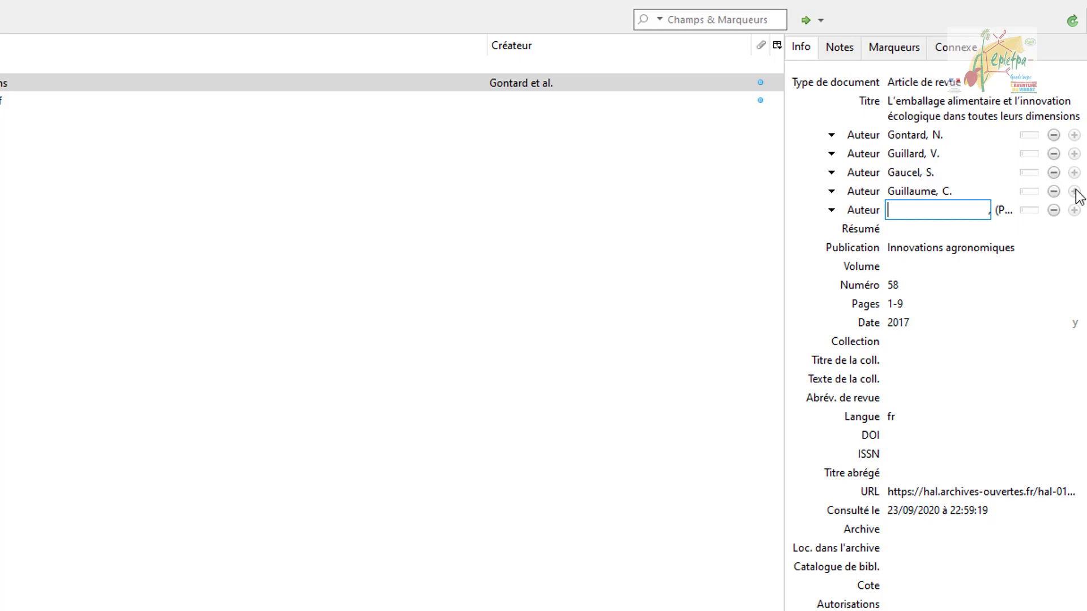
pyautogui.click(1053, 210)
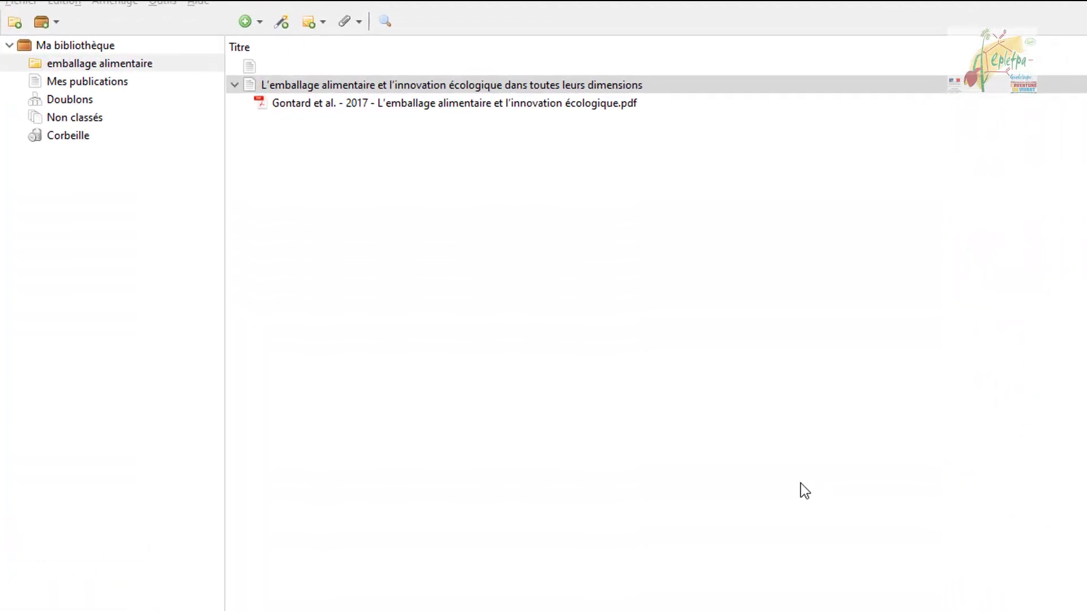
# Create a bibliography from the food packaging article in APA 7th edition style, Français (France), copied to the clipboard
pyautogui.click(351, 86)
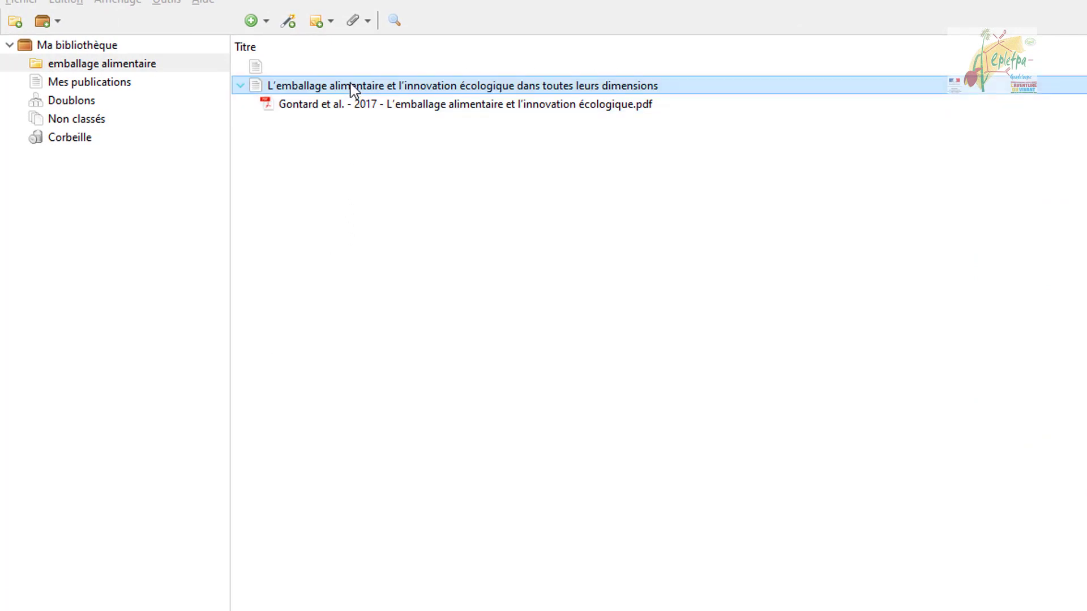
pyautogui.rightClick(352, 89)
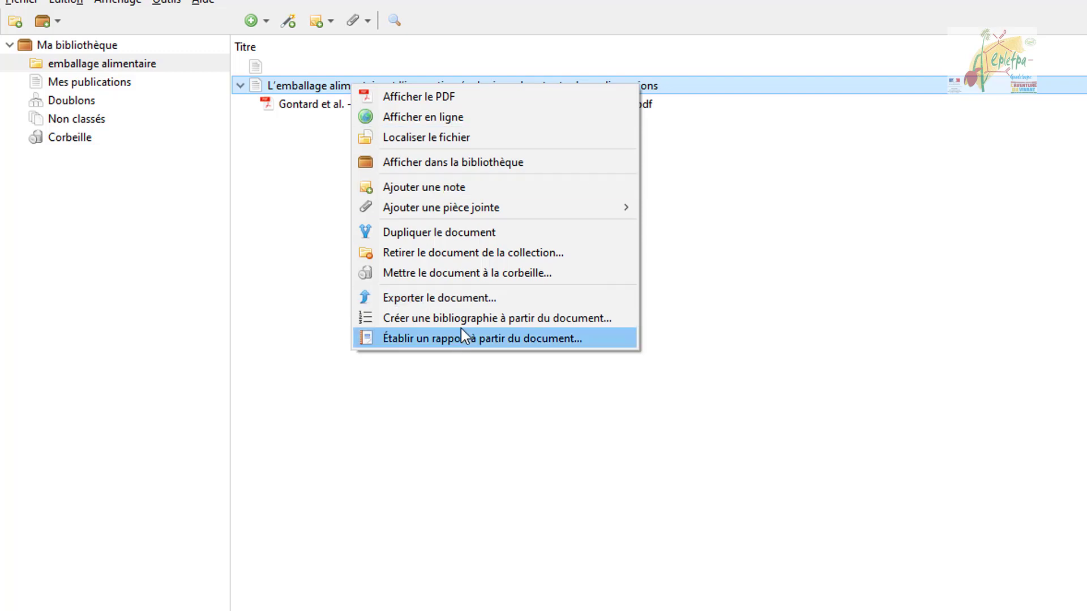
pyautogui.click(476, 319)
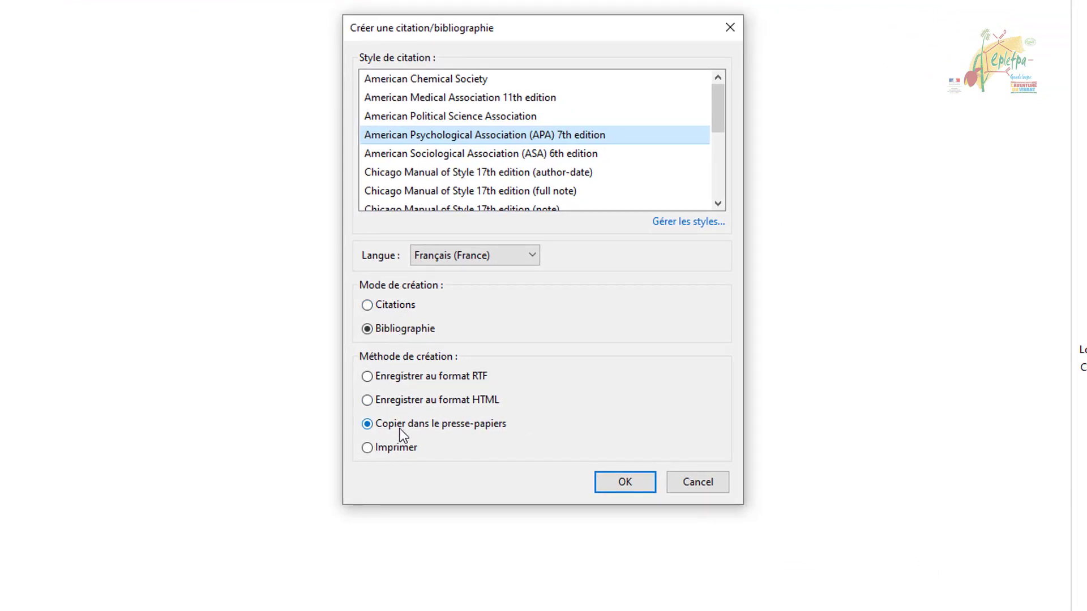
pyautogui.click(620, 484)
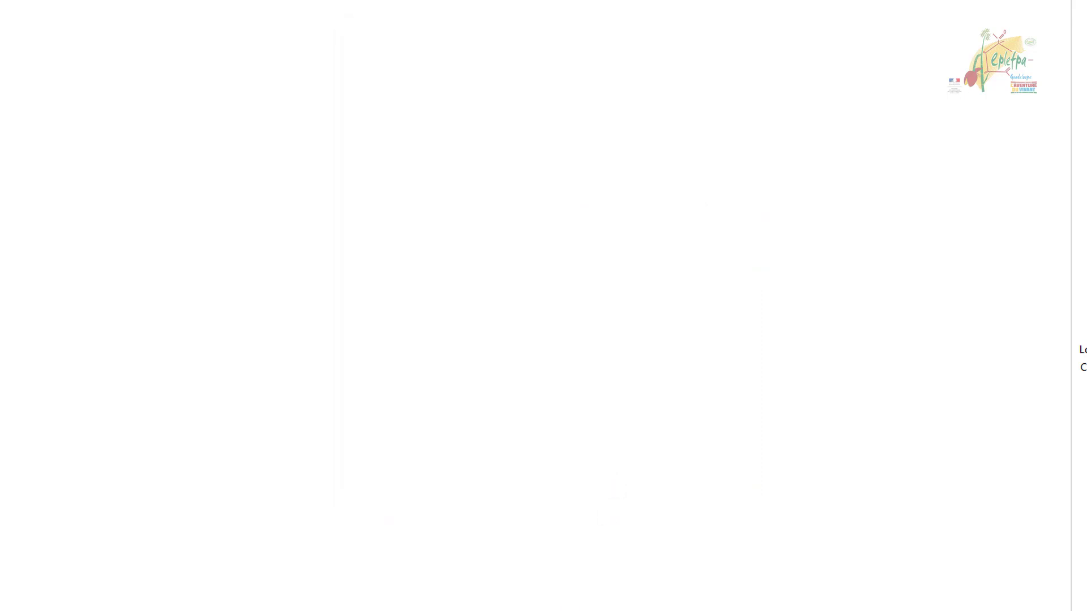
# Switch to the blank text document and paste the copied bibliographic reference into it
pyautogui.moveTo(499, 610)
pyautogui.click(590, 609)
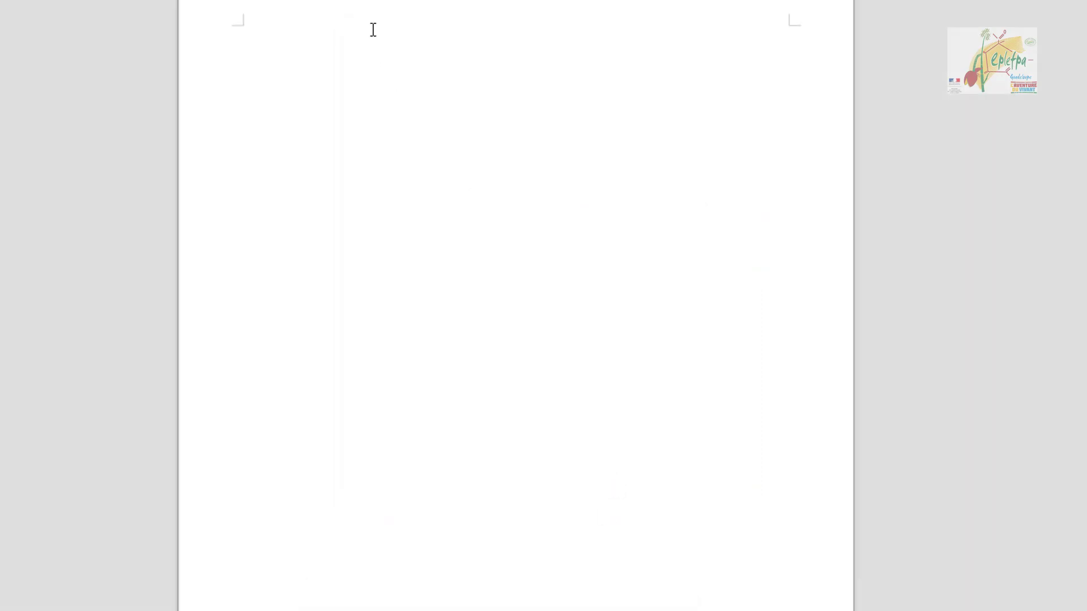
pyautogui.rightClick(347, 51)
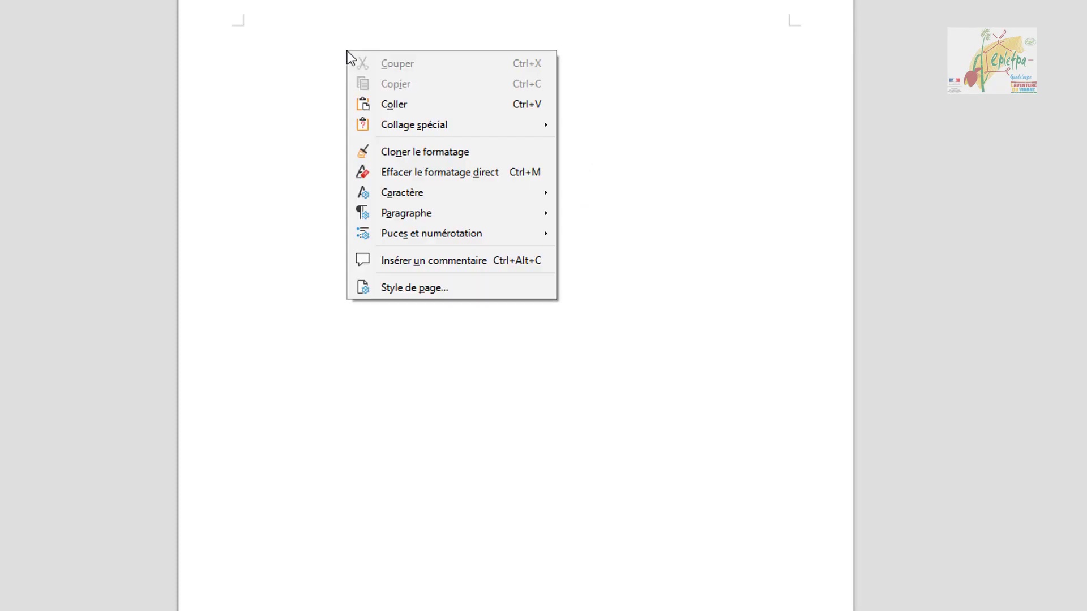
pyautogui.click(388, 106)
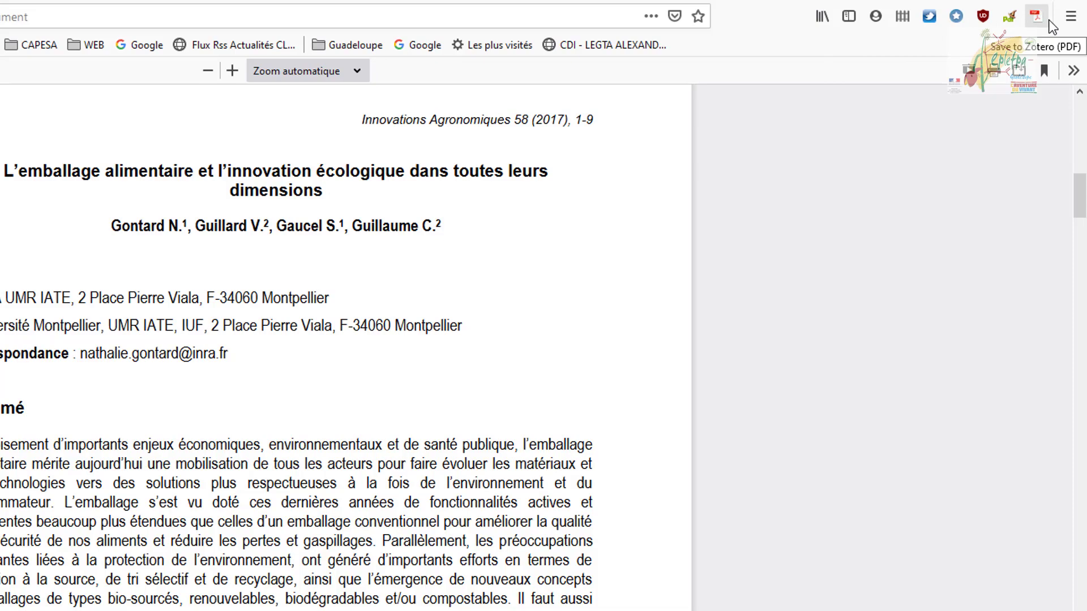
# Save the article PDF open in the browser to Zotero with the connector, and switch to Zotero
pyautogui.click(1038, 23)
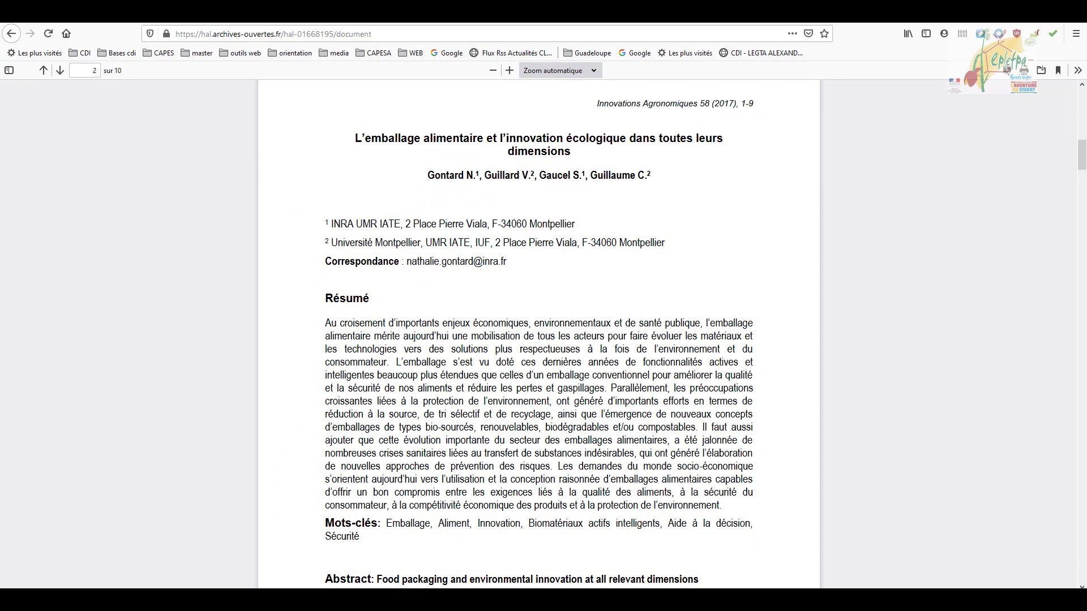
pyautogui.hotkey('alt', 'Tab')
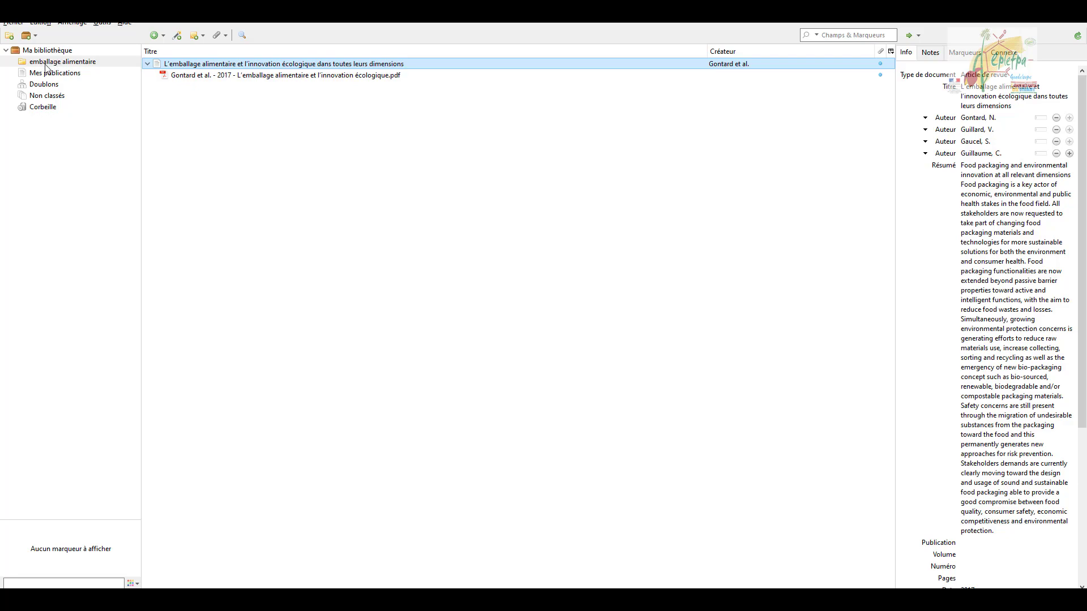
# Check the imported article's document type, title, authors and abstract
pyautogui.click(962, 85)
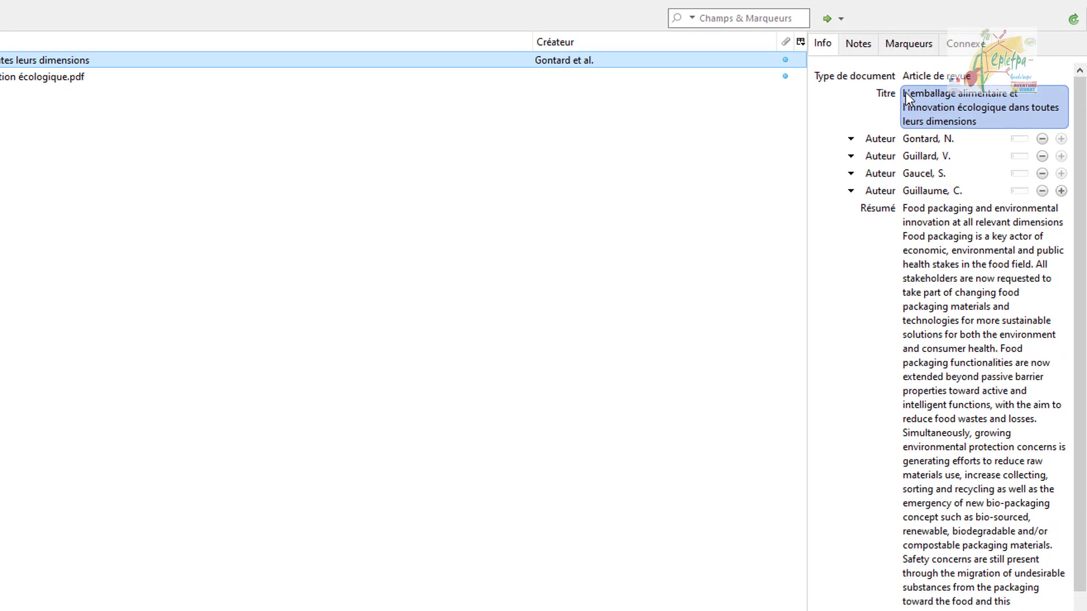
pyautogui.click(912, 80)
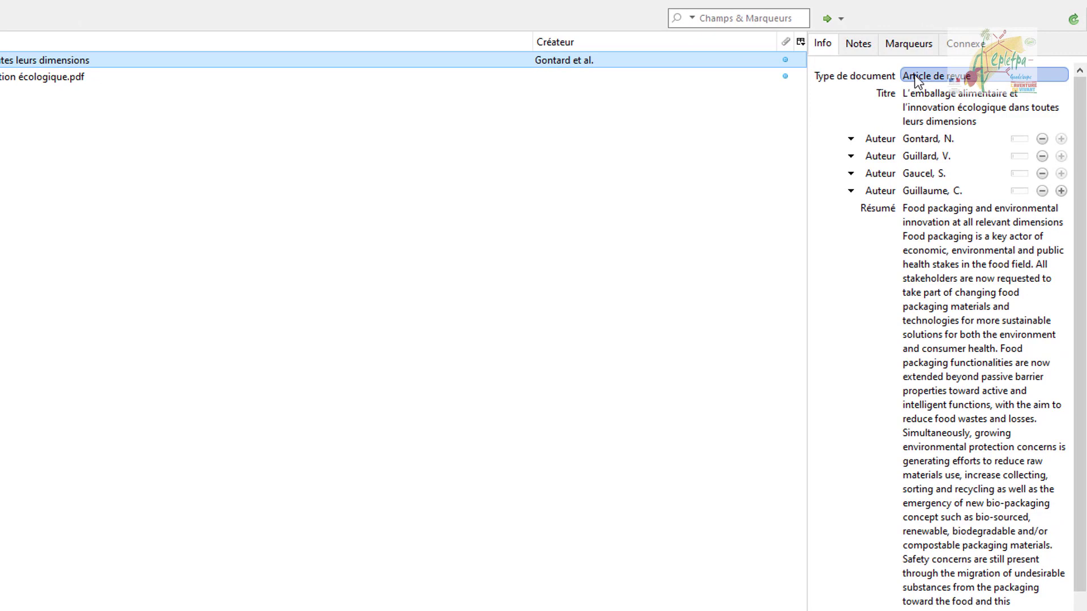
pyautogui.click(915, 105)
pyautogui.click(915, 157)
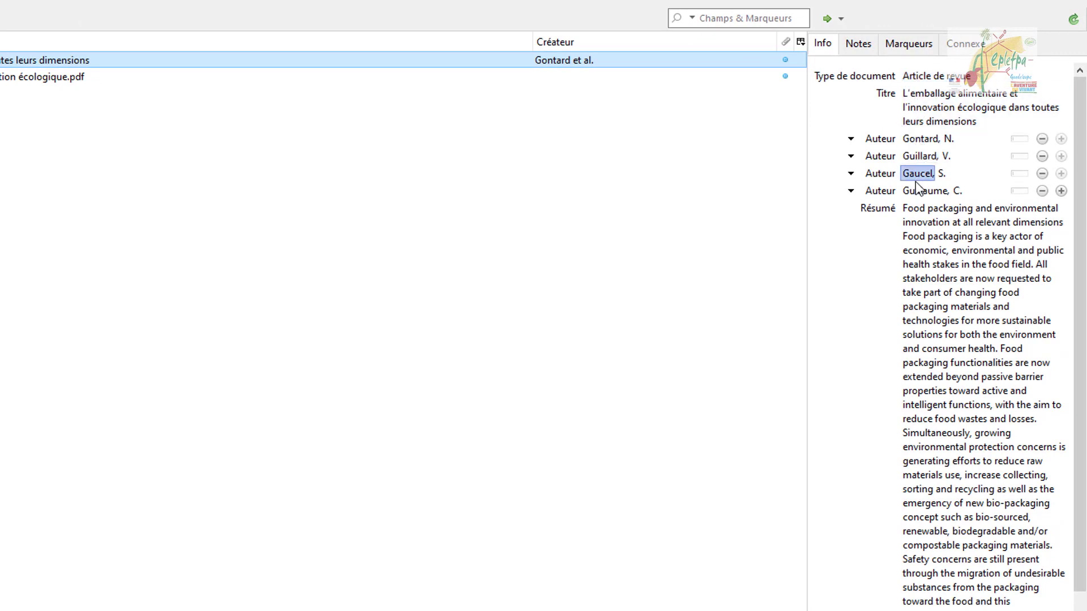
pyautogui.click(915, 229)
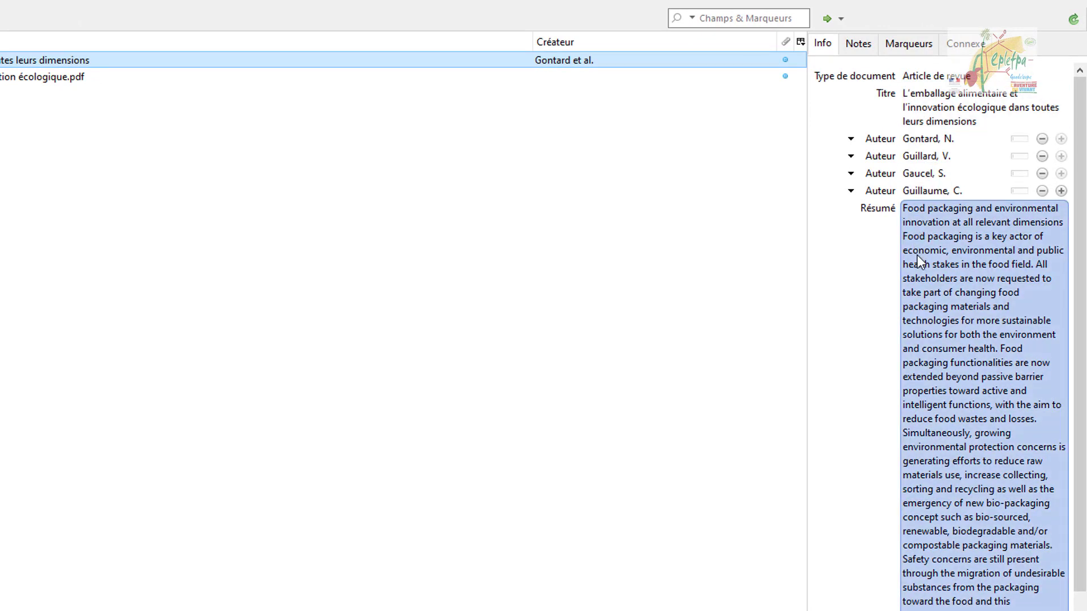
# Compare the imported record with the source PDF, and check its publication, issue, pages, date, DOI and URL fields
pyautogui.click(633, 597)
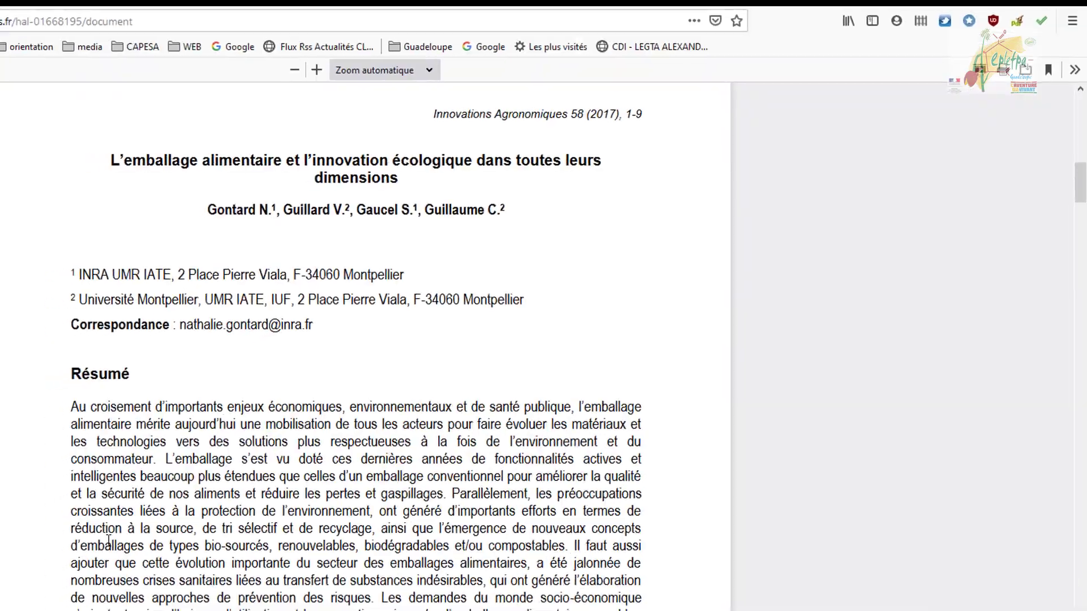
pyautogui.scroll(-5, 225, 422)
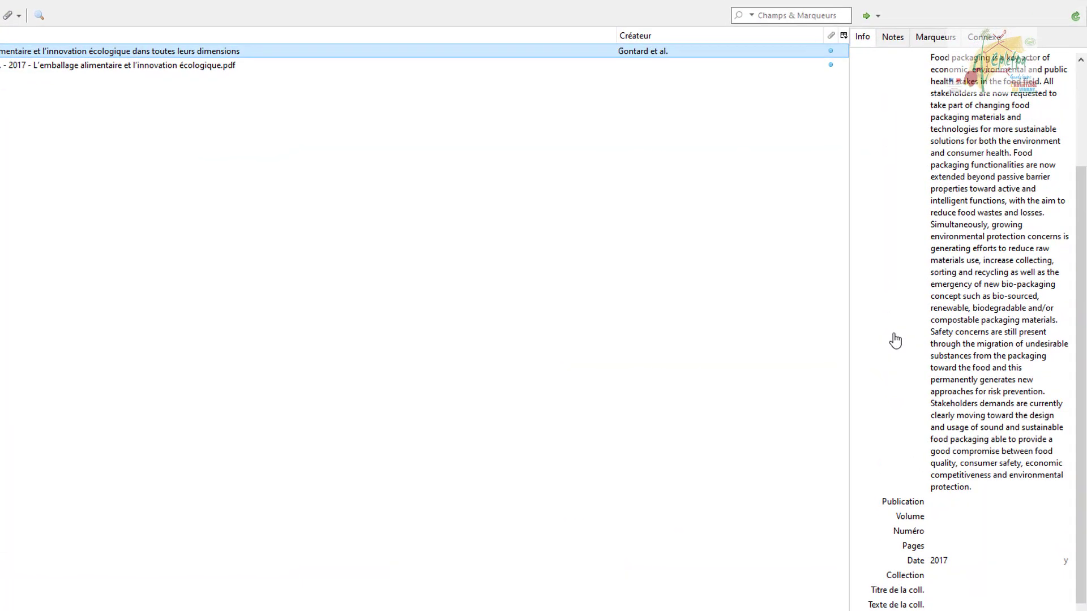
pyautogui.scroll(-3, 895, 339)
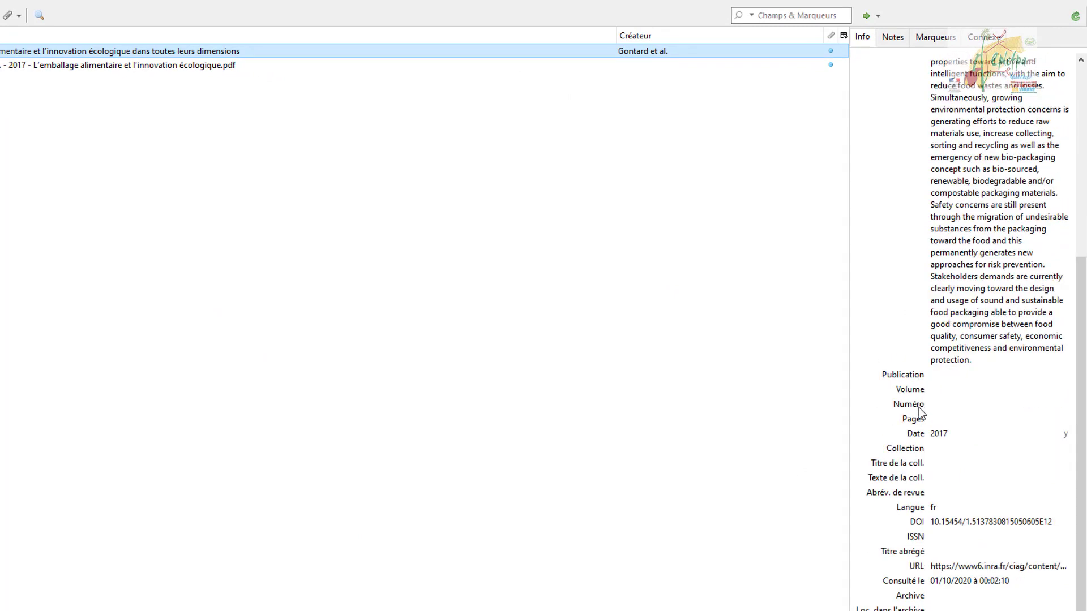
pyautogui.click(947, 525)
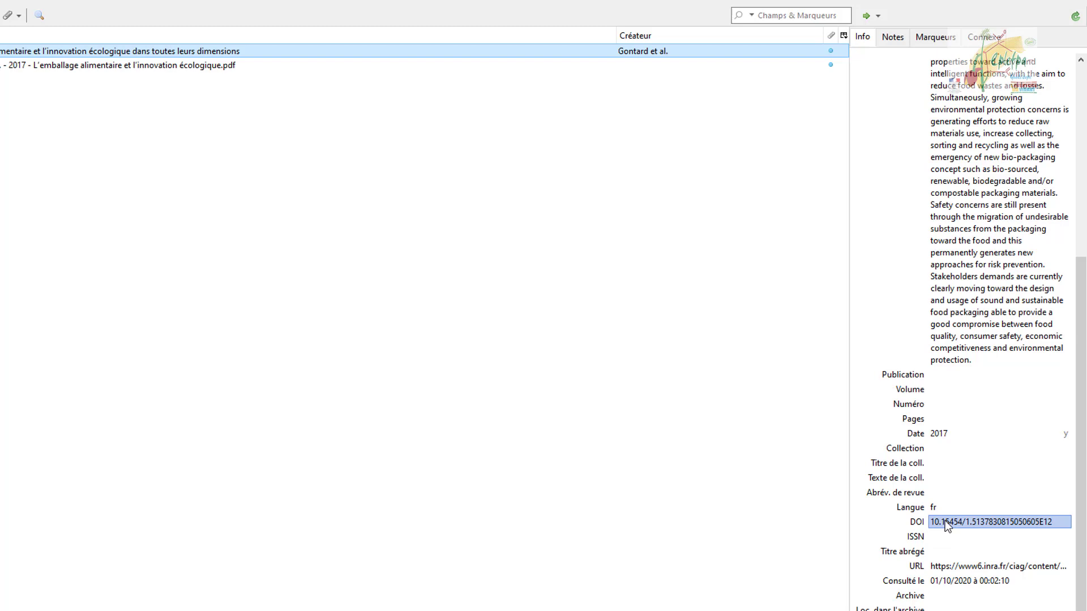
pyautogui.click(943, 566)
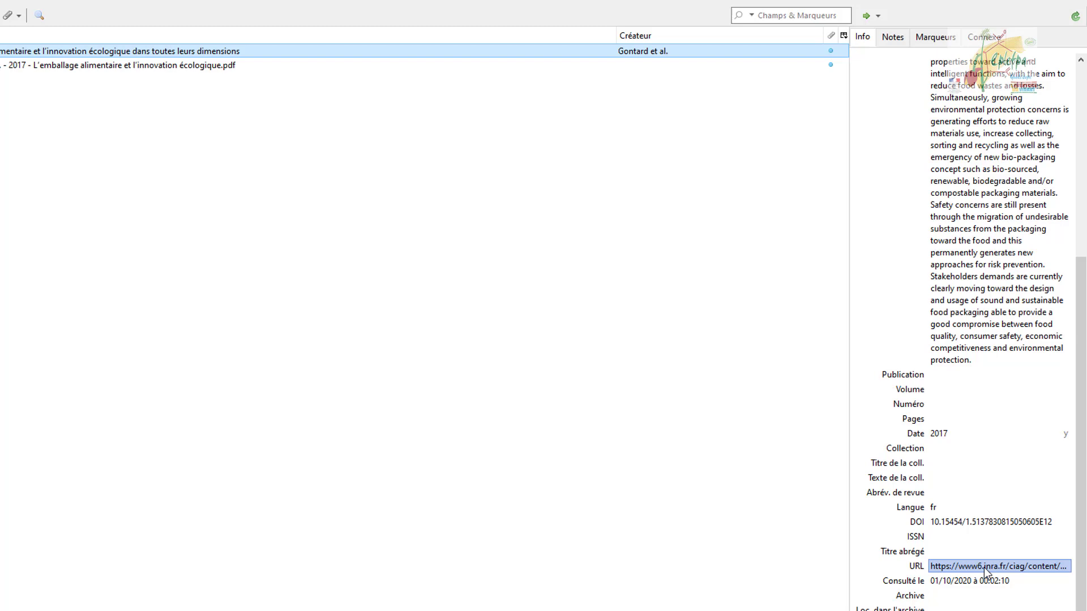
# Review the imported article's record again, covering the abstract, title, authors, publication, pages, date and DOI fields
pyautogui.hotkey('shift', 'Tab')
pyautogui.hotkey('shift', 'Tab')
pyautogui.hotkey('shift', 'Tab')
pyautogui.hotkey('shift', 'Tab')
pyautogui.hotkey('shift', 'Tab')
pyautogui.hotkey('shift', 'Tab')
pyautogui.hotkey('shift', 'Tab')
pyautogui.hotkey('shift', 'Tab')
pyautogui.hotkey('shift', 'Tab')
pyautogui.hotkey('shift', 'Tab')
pyautogui.hotkey('shift', 'Tab')
pyautogui.hotkey('shift', 'Tab')
pyautogui.hotkey('shift', 'Tab')
pyautogui.hotkey('shift', 'Tab')
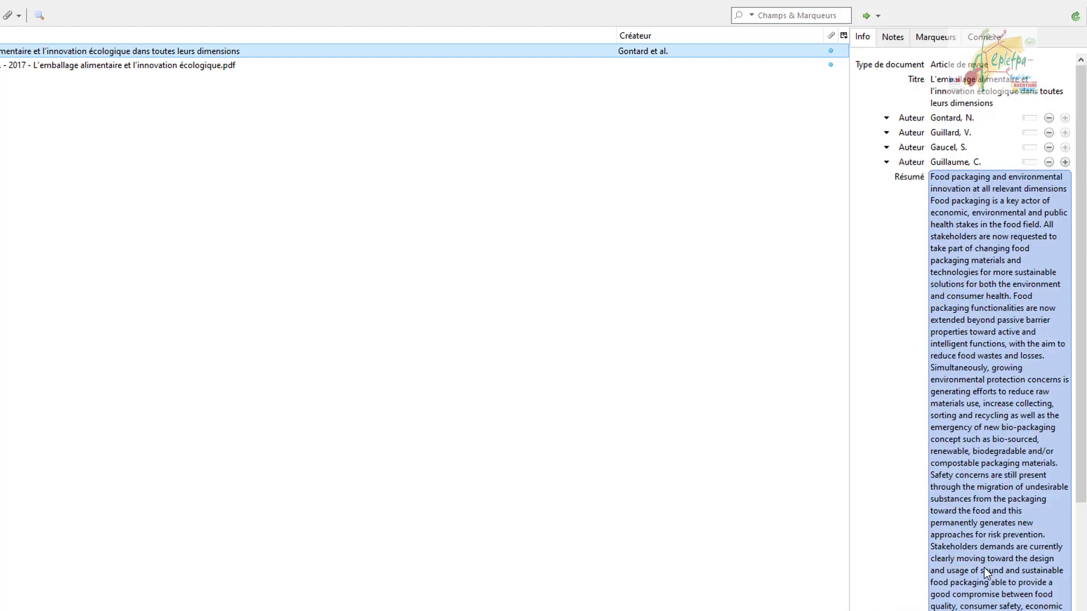
pyautogui.press('Tab')
pyautogui.hotkey('shift', 'Tab')
pyautogui.click(972, 521)
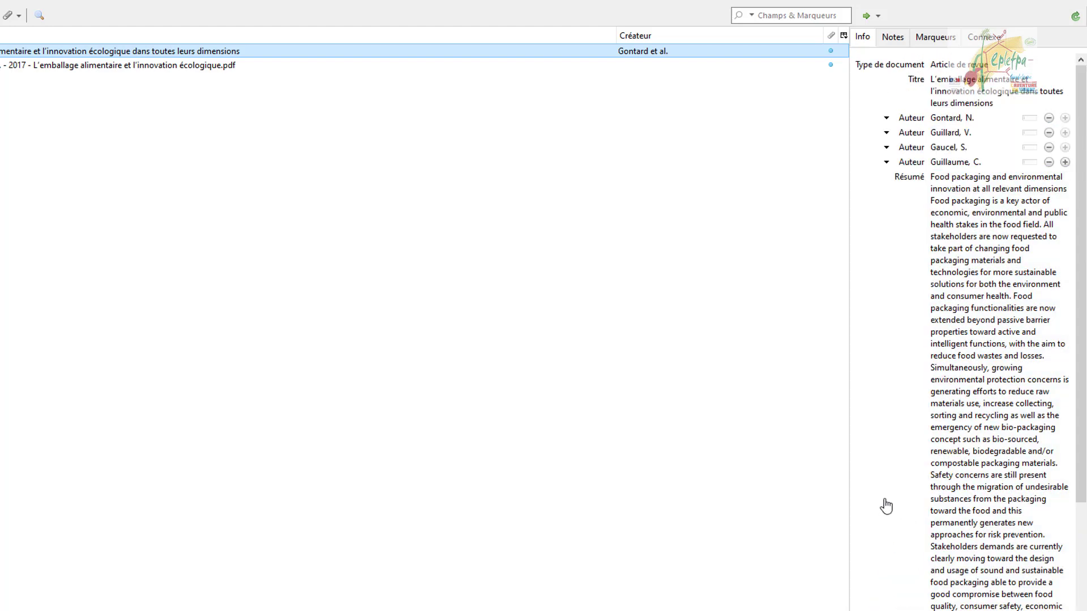
pyautogui.click(945, 118)
pyautogui.press('Escape')
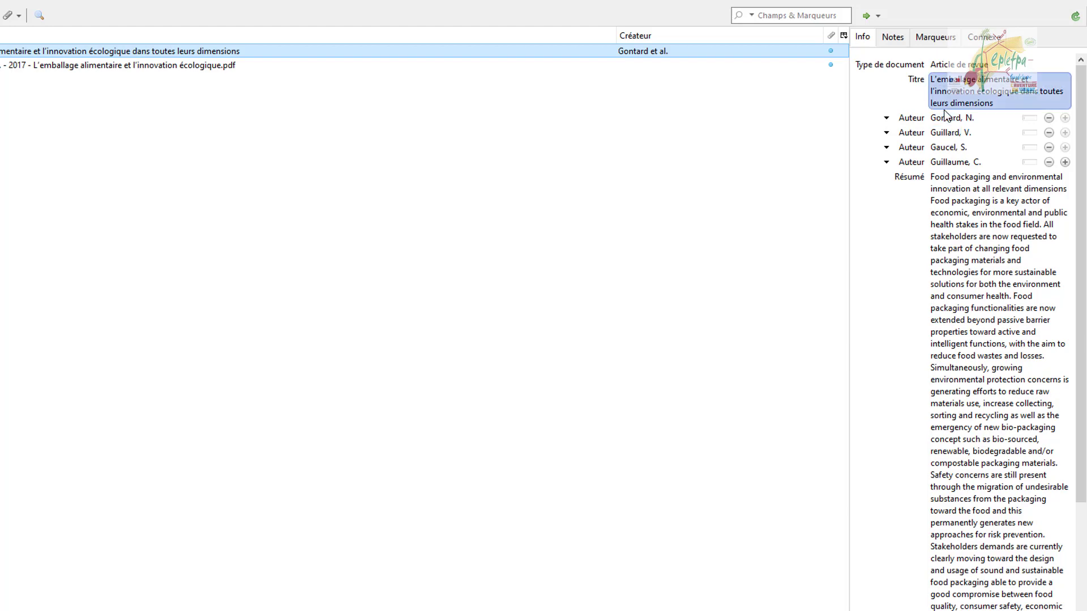
pyautogui.scroll(-2, 874, 399)
pyautogui.scroll(-2, 874, 399)
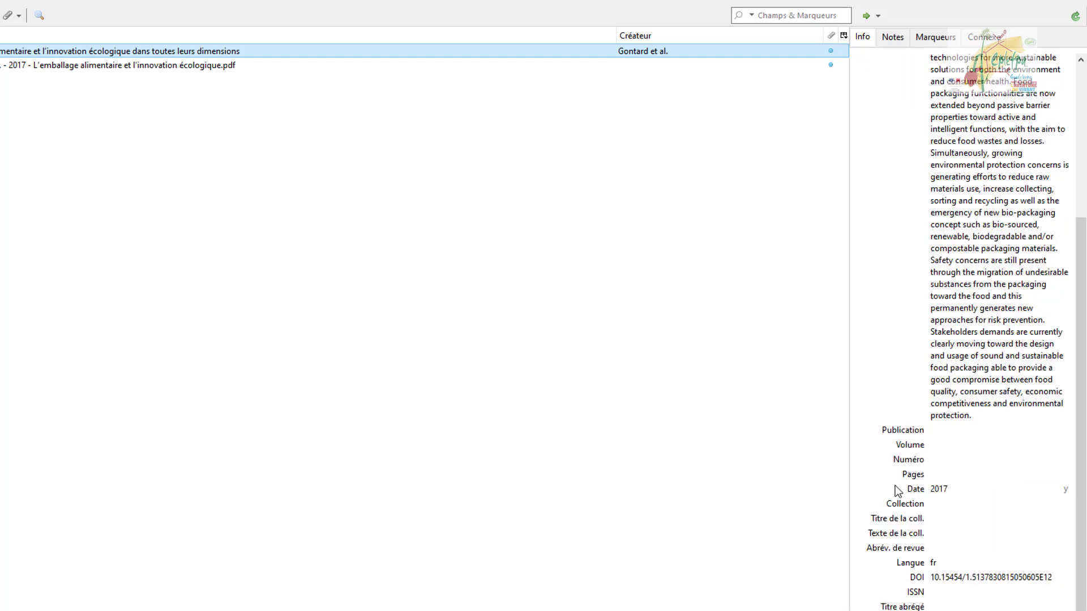
pyautogui.click(961, 575)
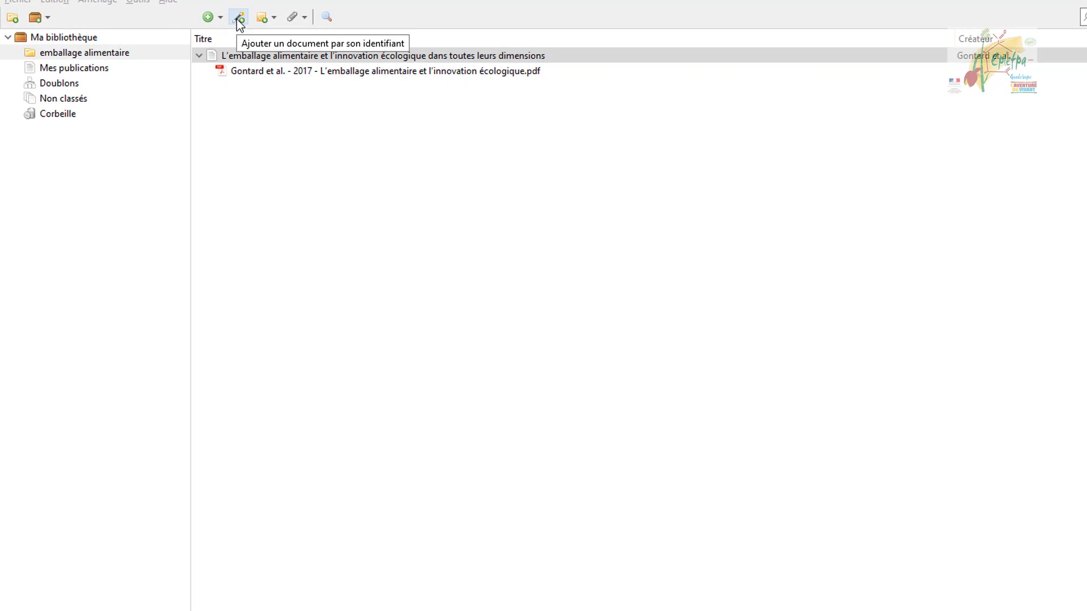
pyautogui.click(239, 19)
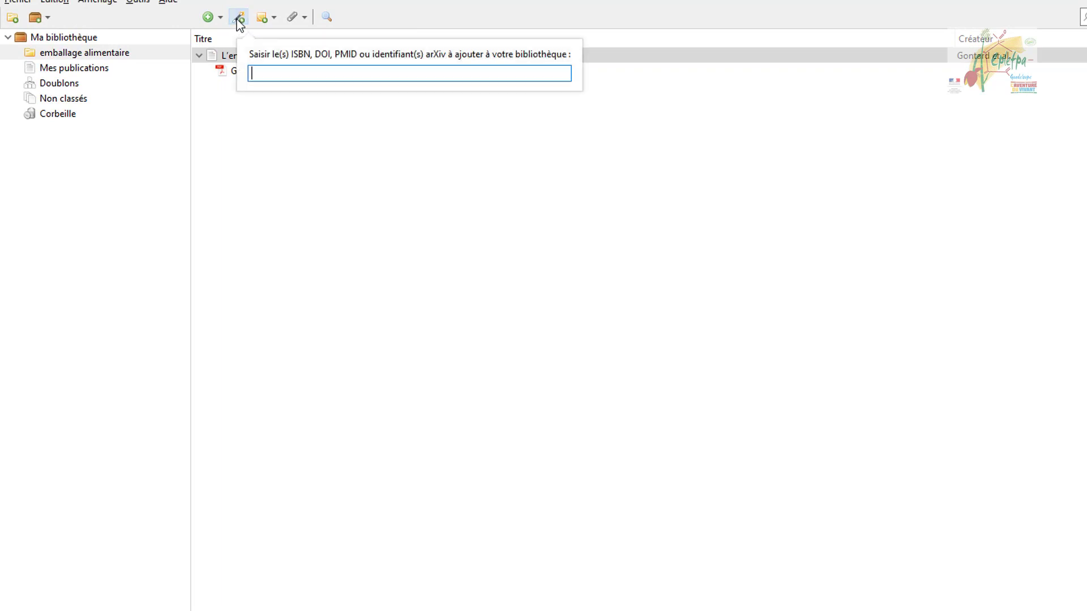
pyautogui.rightClick(259, 76)
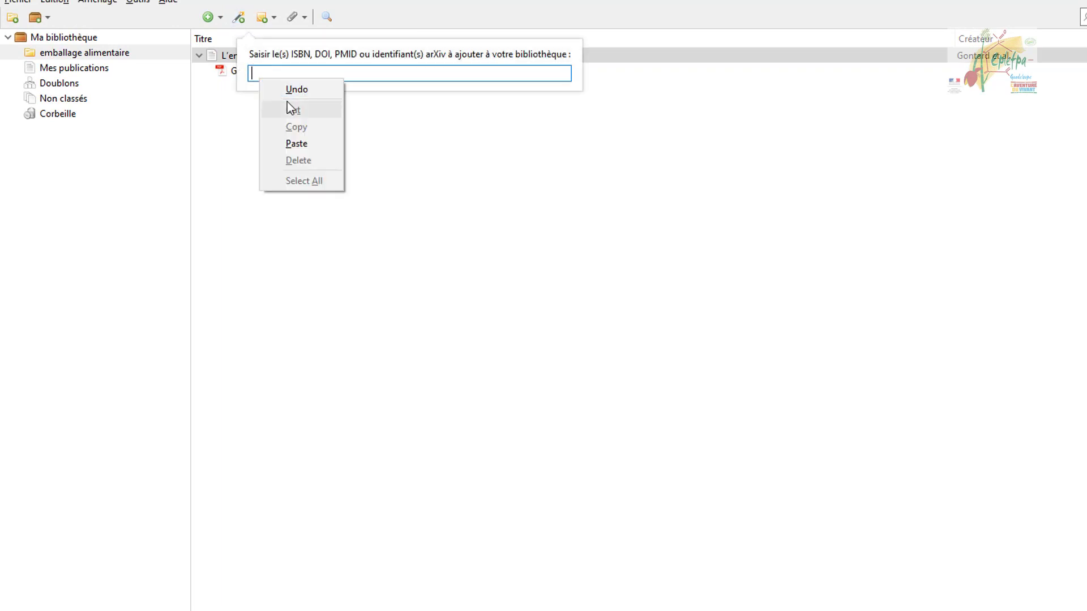
pyautogui.click(323, 148)
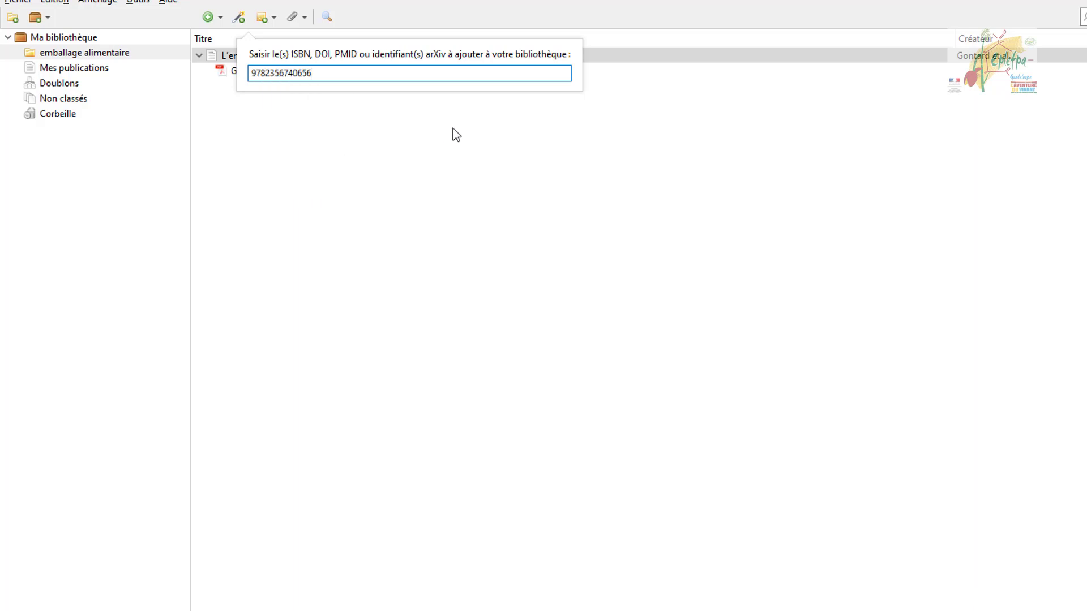
pyautogui.press('Return')
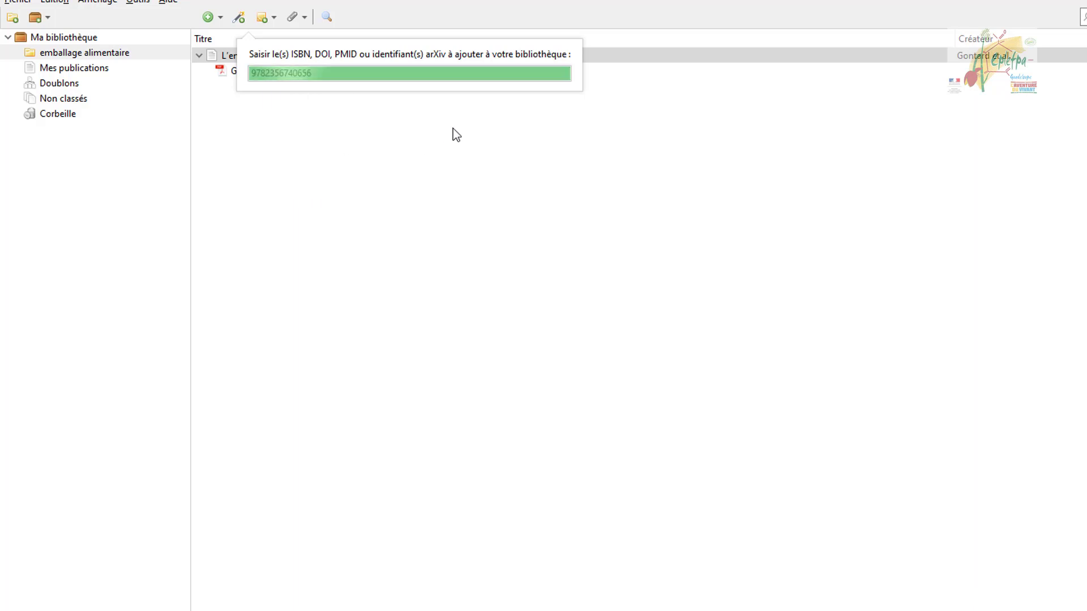
# Check the added book's document type, title, authors, abstract and publishing details
pyautogui.click(220, 55)
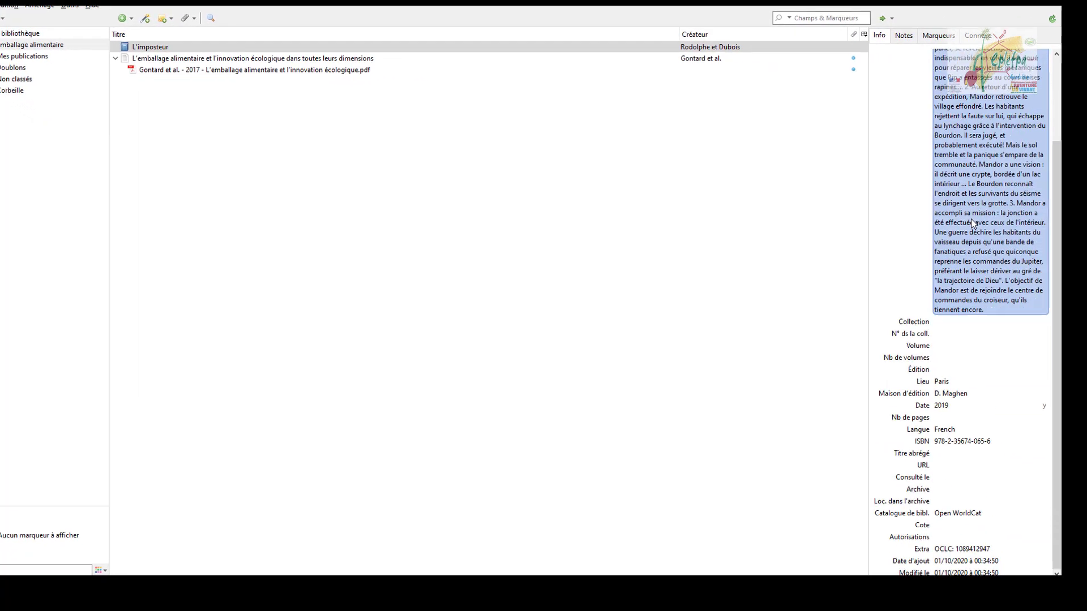
pyautogui.scroll(3, 970, 218)
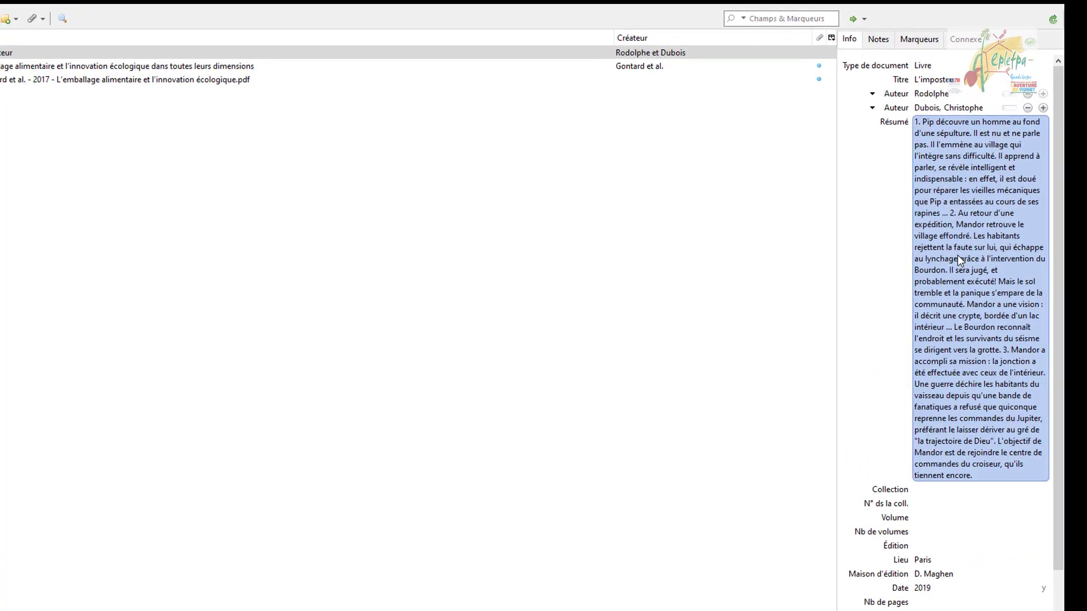
pyautogui.click(929, 79)
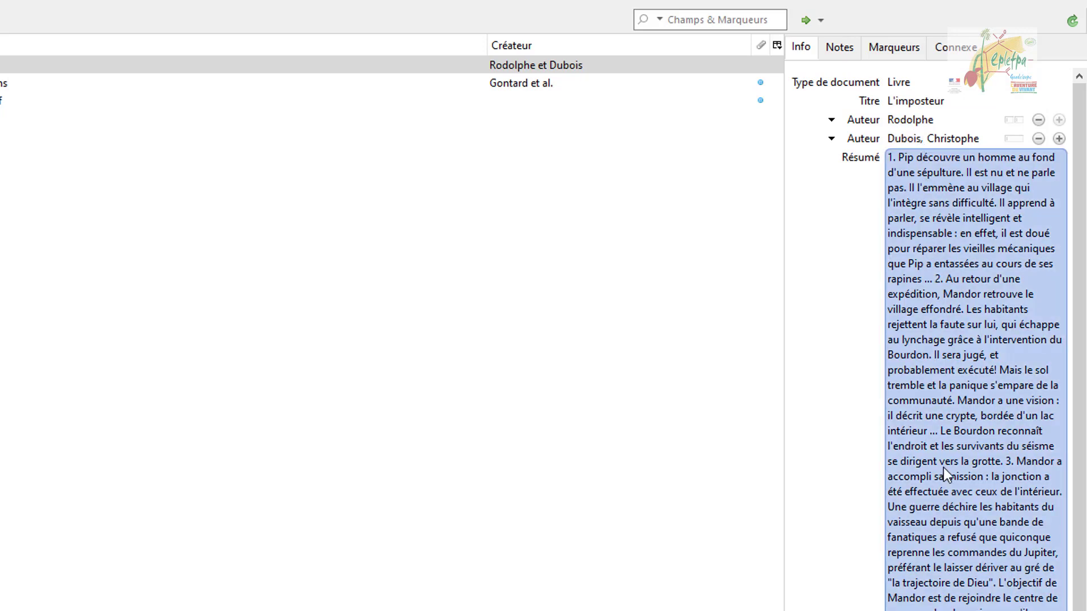
pyautogui.scroll(-3, 935, 583)
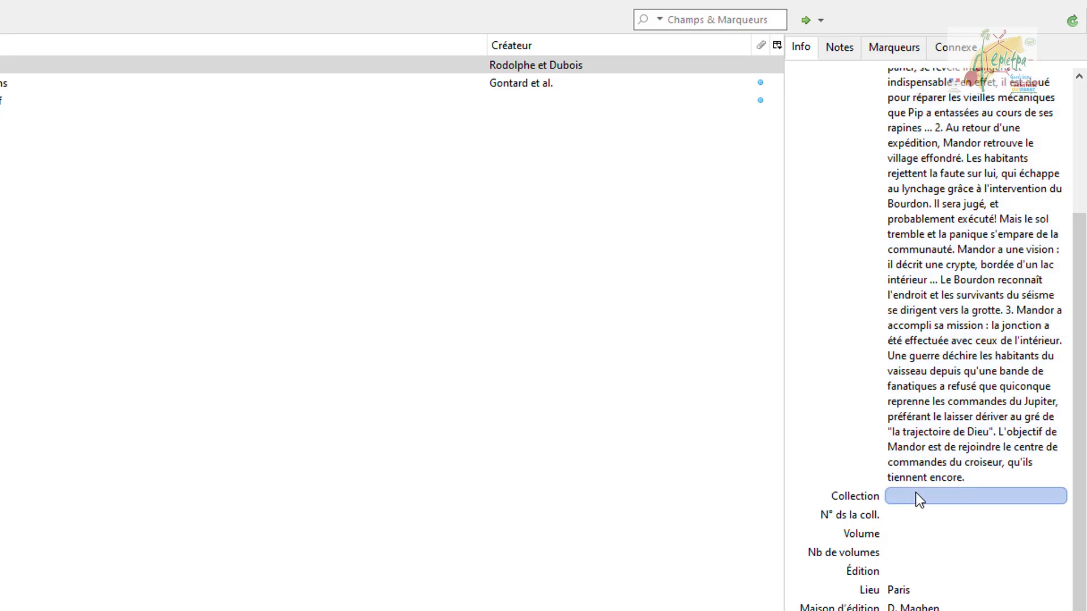
# Complete the book's record with Ter as the Collection and 3 as its number in the collection
pyautogui.click(914, 494)
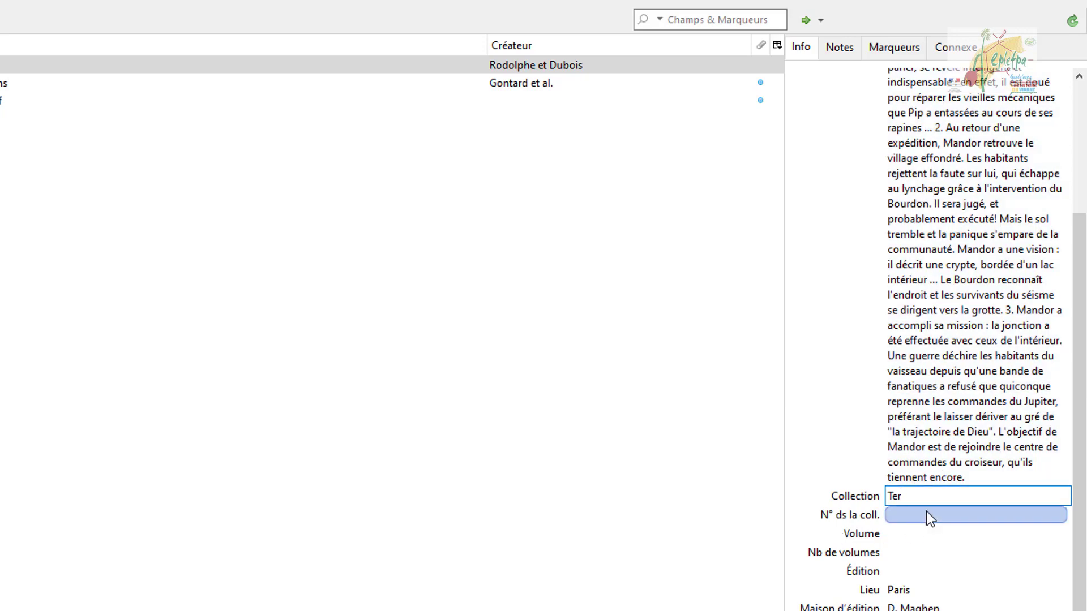
pyautogui.click(926, 511)
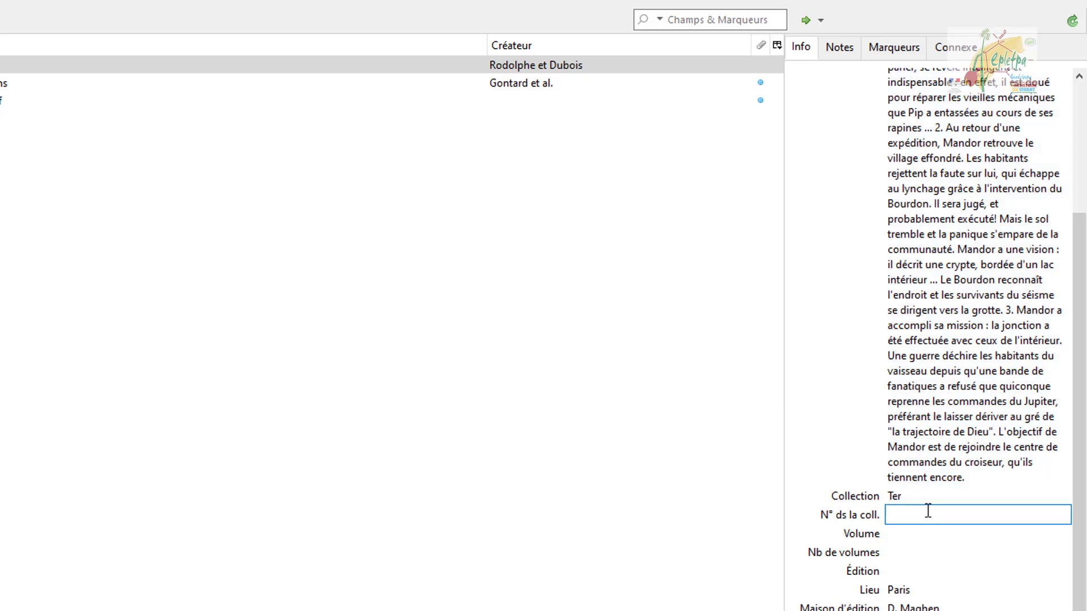
pyautogui.write('3')
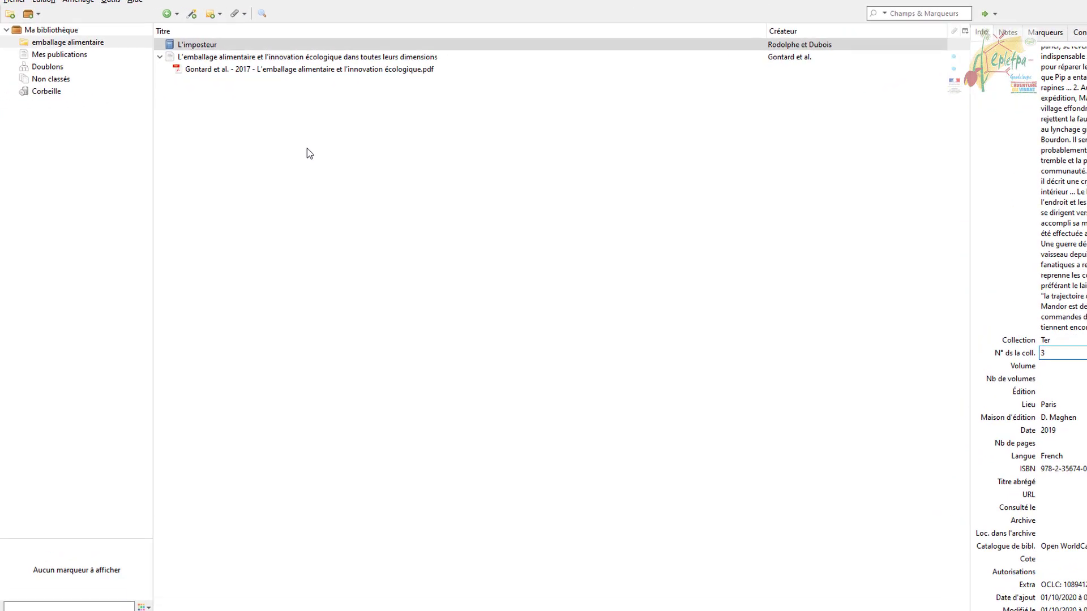
# Copy a bibliography of L'imposteur in American Psychological Association 7th edition style, switch to the text document and paste it below the article's reference
pyautogui.click(198, 45)
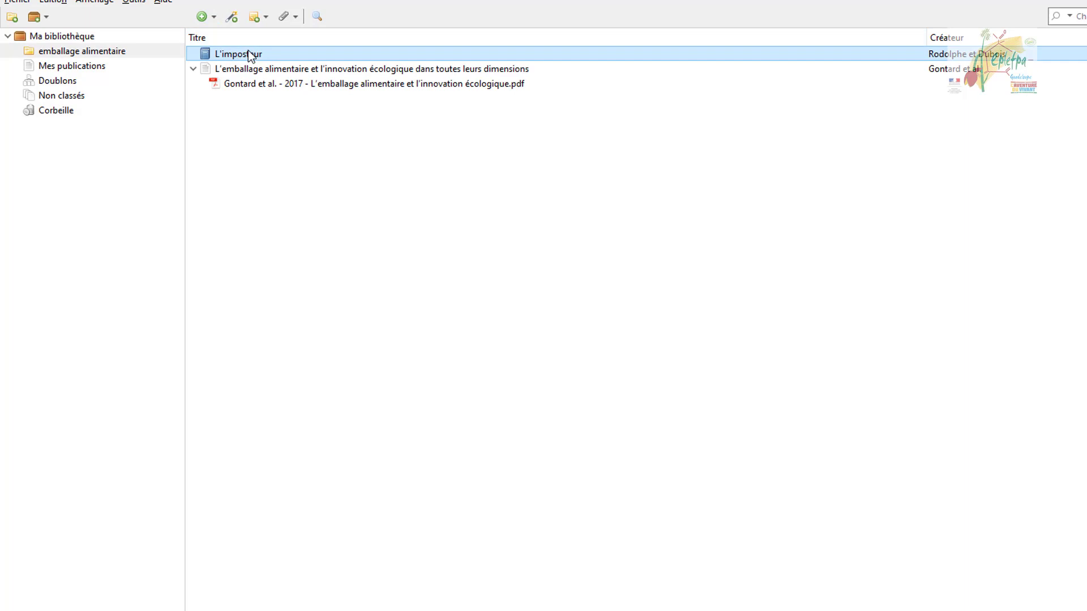
pyautogui.rightClick(248, 49)
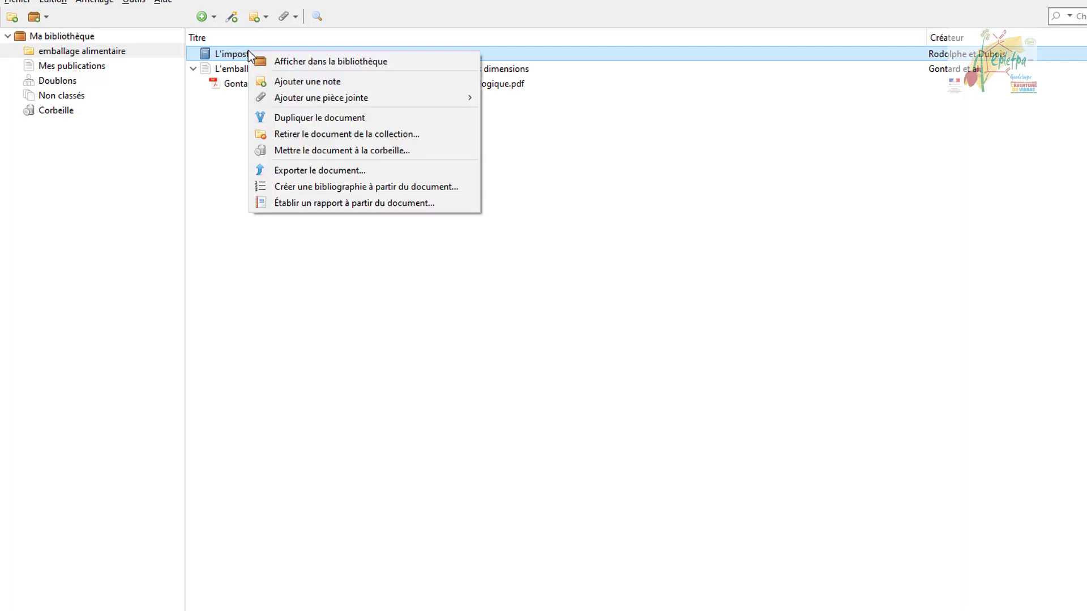
pyautogui.click(324, 187)
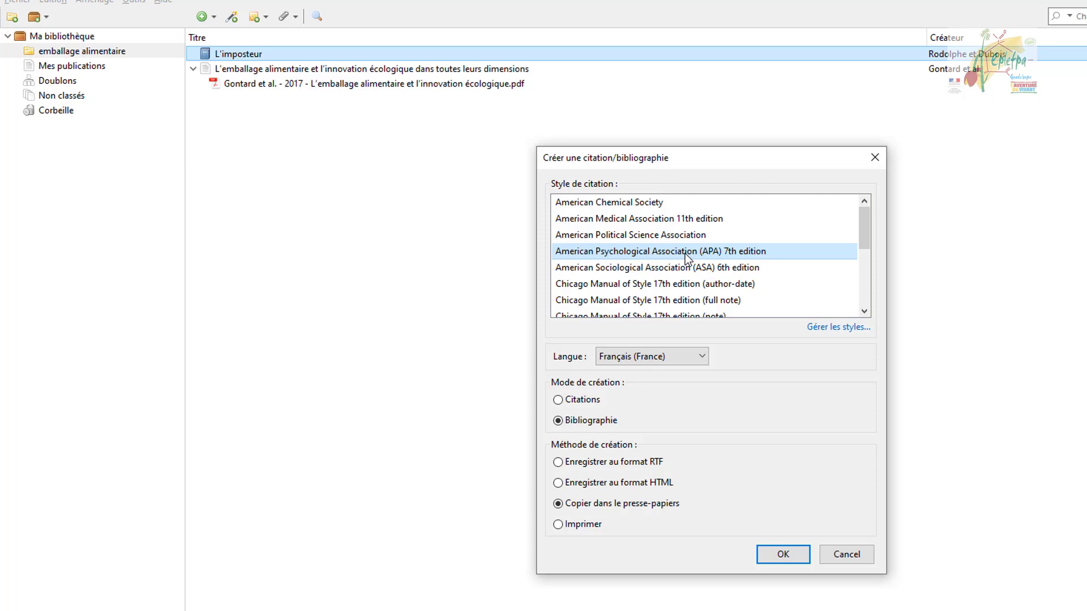
pyautogui.click(778, 558)
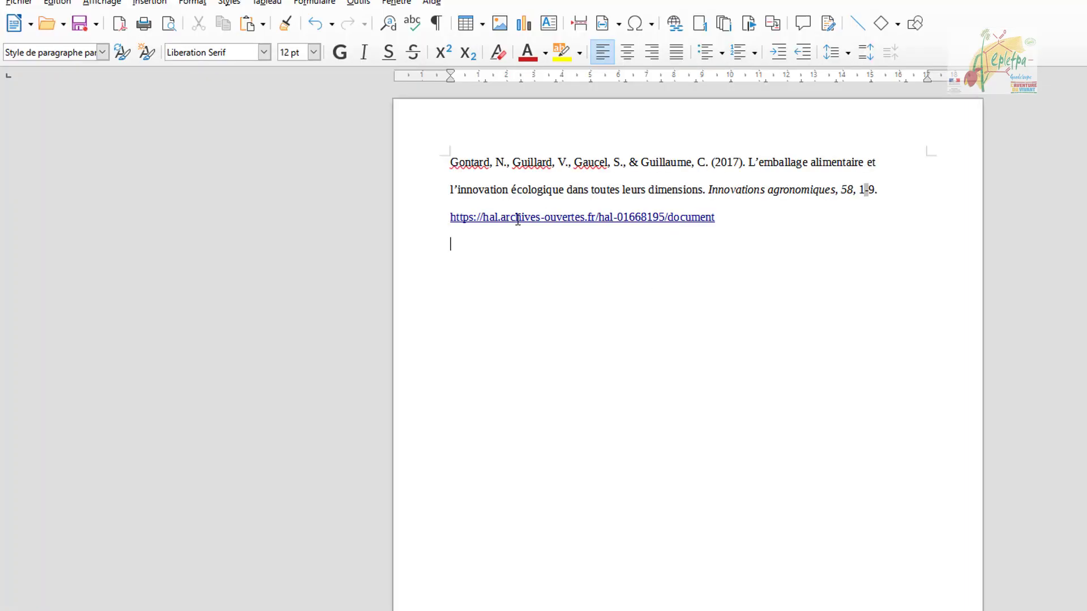
pyautogui.rightClick(478, 282)
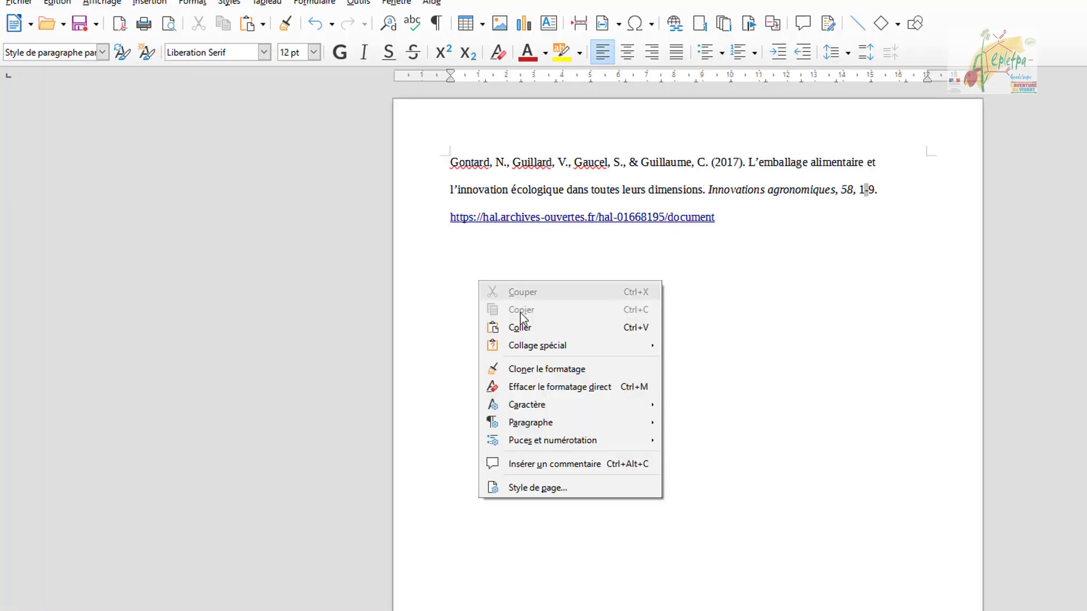
pyautogui.click(568, 327)
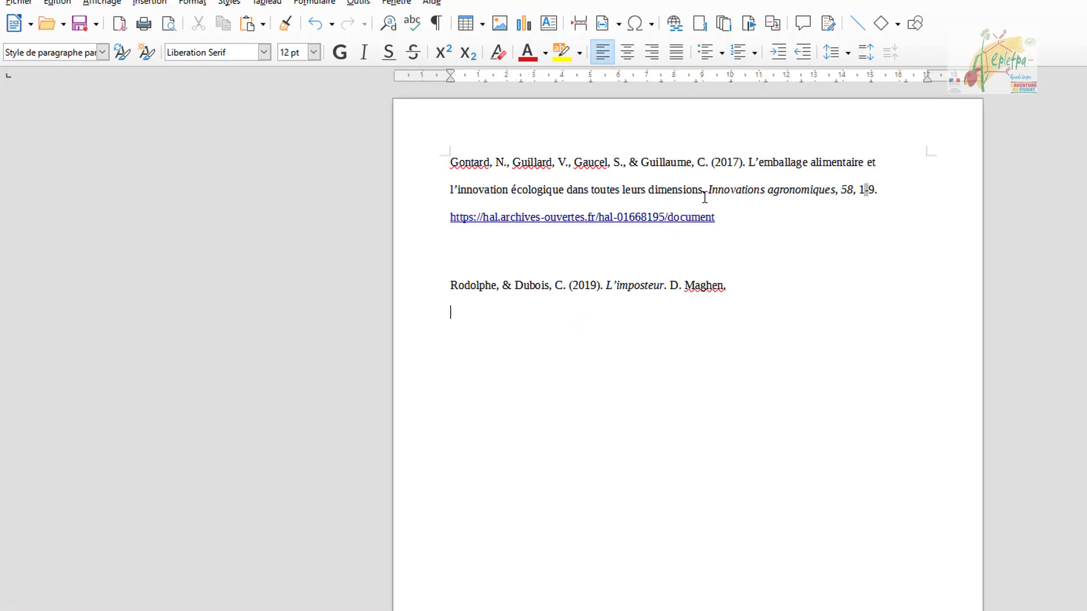